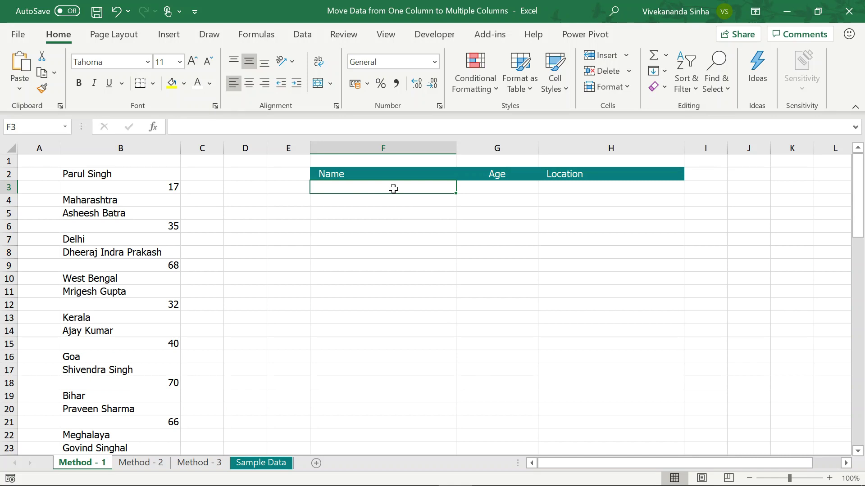
Step: Enter =B2 in F3 and fill it across row 3 to H3
type("=")
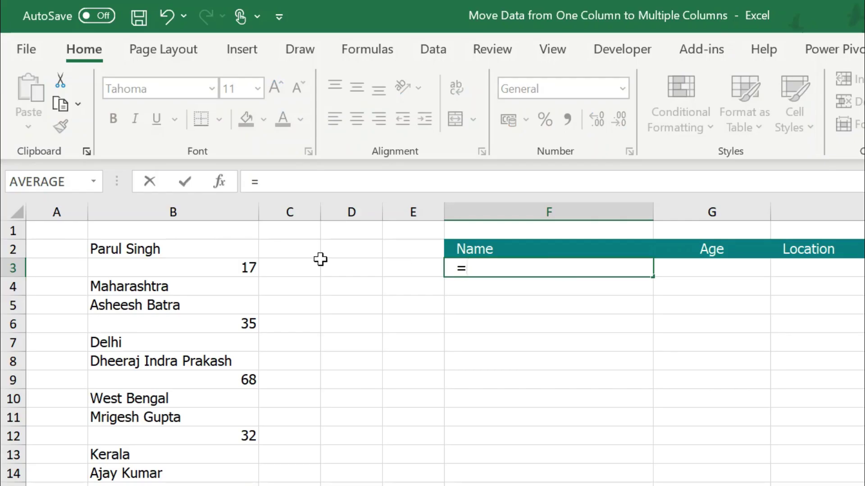
left_click(143, 247)
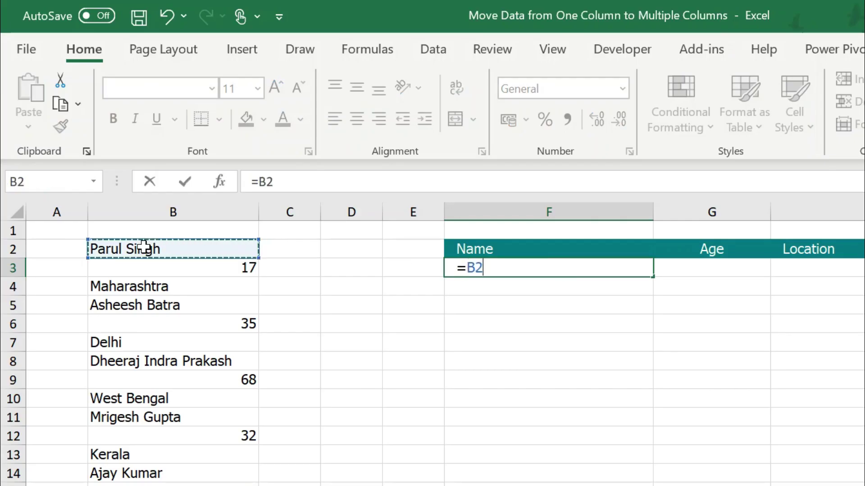
key("Return")
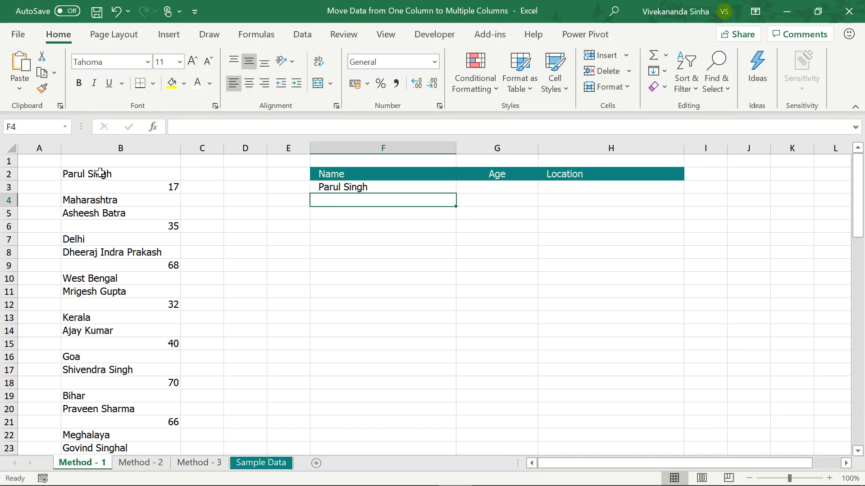
left_click(342, 188)
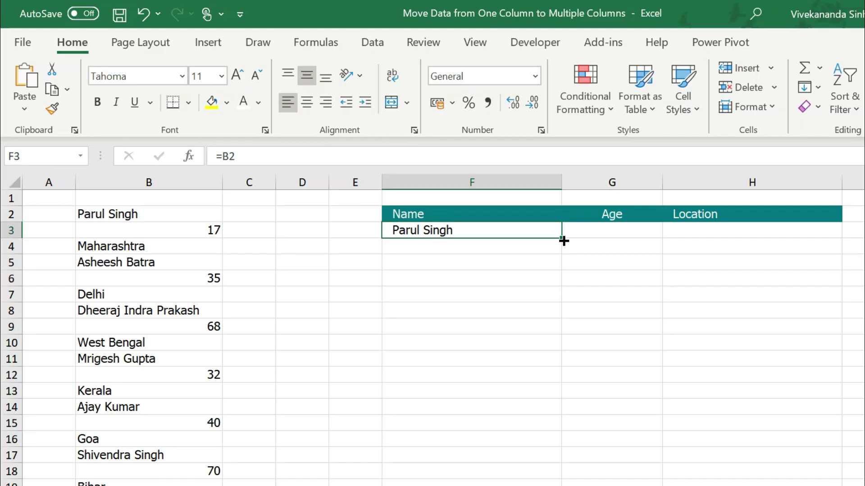
left_click_drag(563, 241, 702, 237)
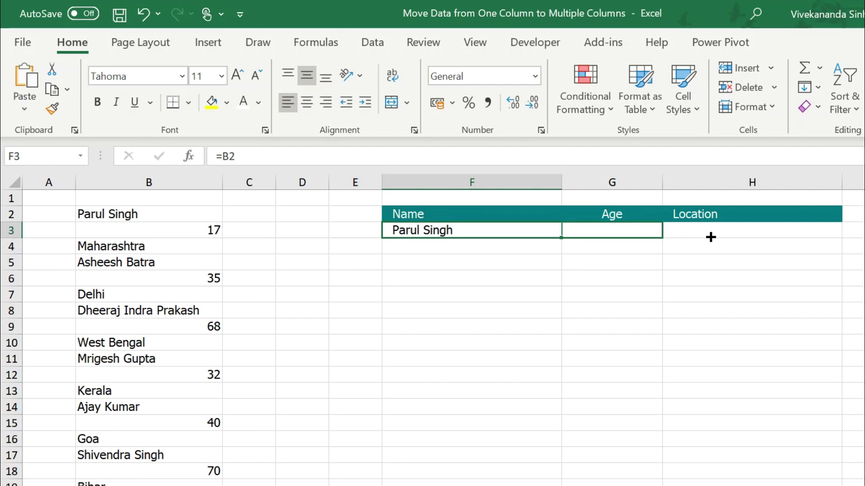
left_click_drag(743, 238, 761, 240)
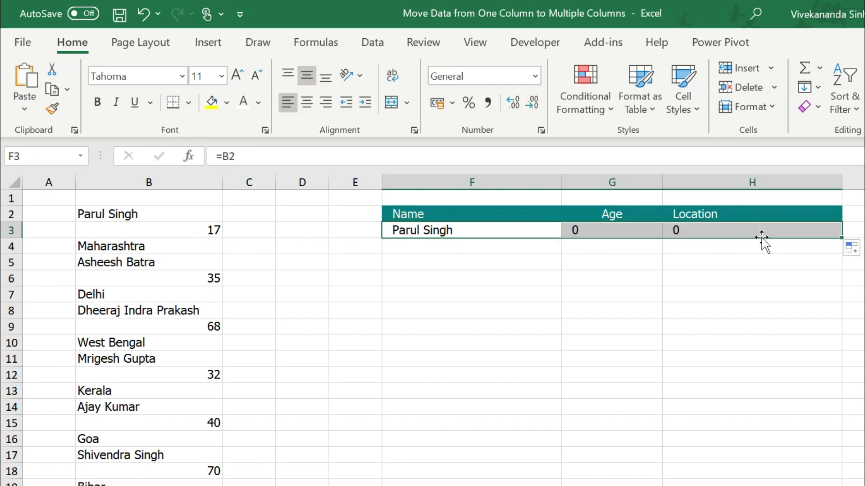
Step: Check the copied references and re-point G3's Age formula to =B3 (17)
double_click(514, 231)
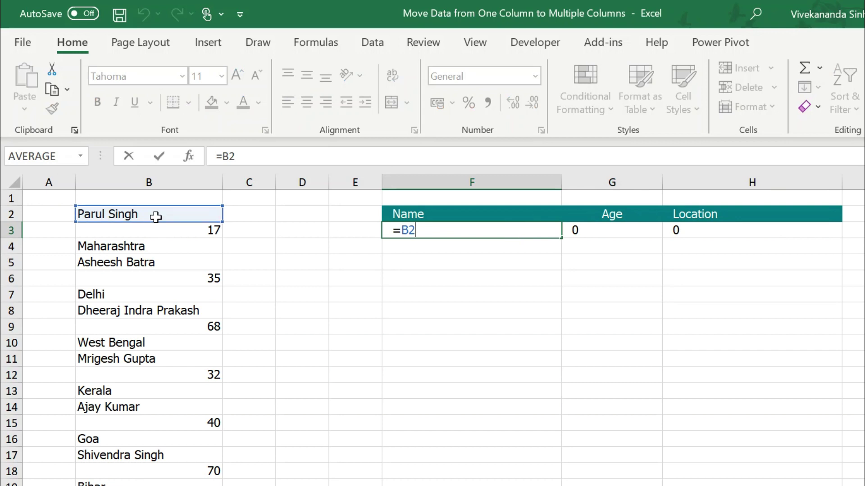
key("Return")
double_click(589, 230)
key("ctrl+Return")
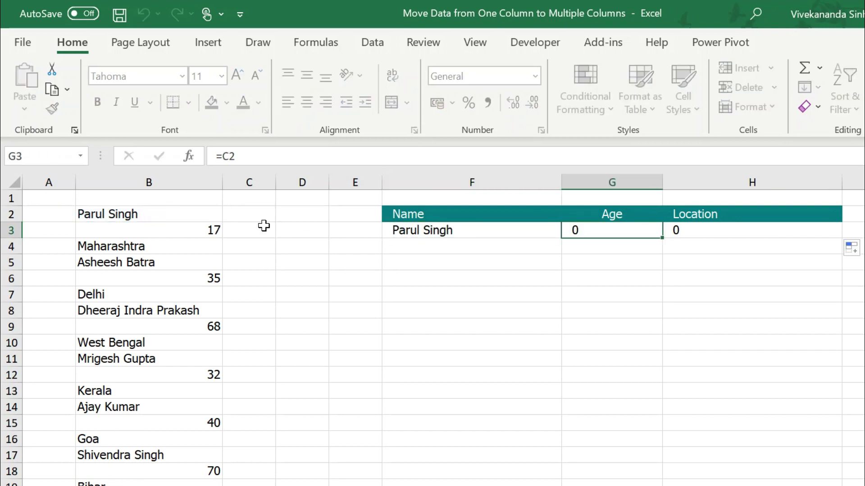
double_click(580, 230)
type("=")
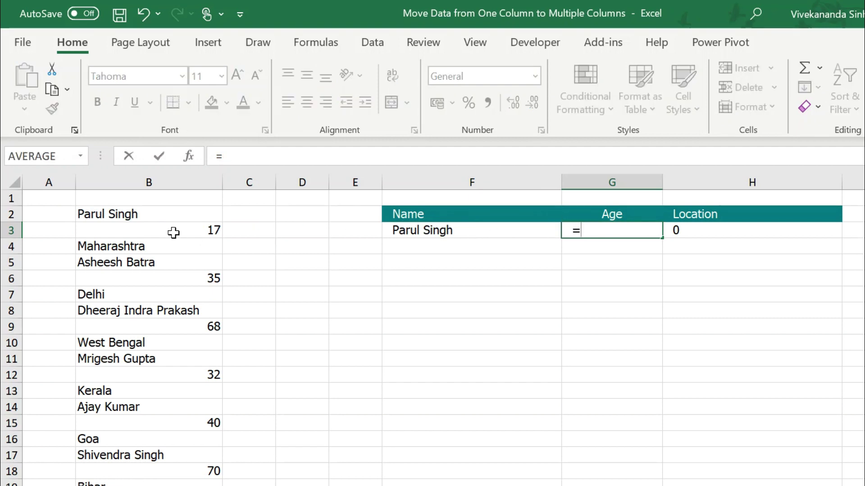
left_click(174, 231)
key("Return")
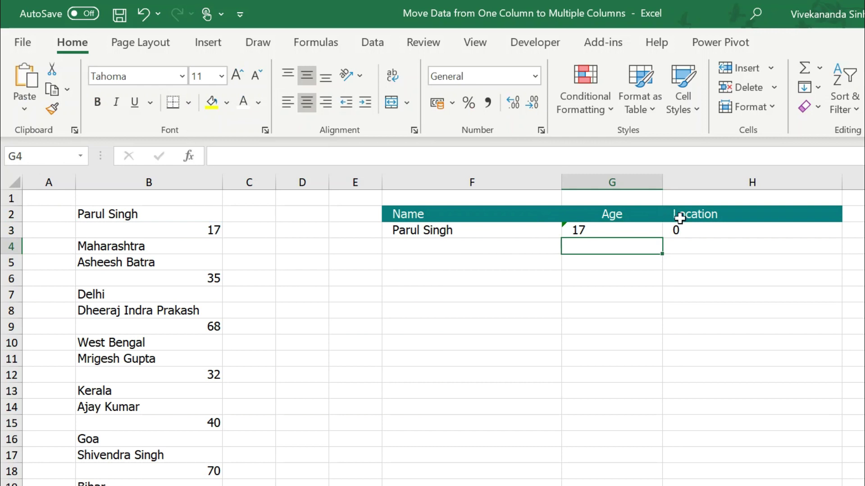
Step: Link H3 to Maharashtra with =B4, then select F3:H3
left_click(677, 228)
type("=")
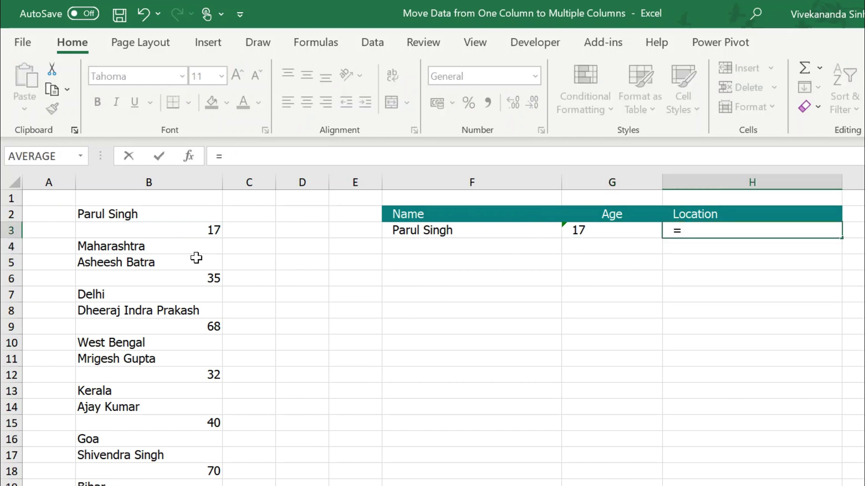
left_click(180, 251)
key("Return")
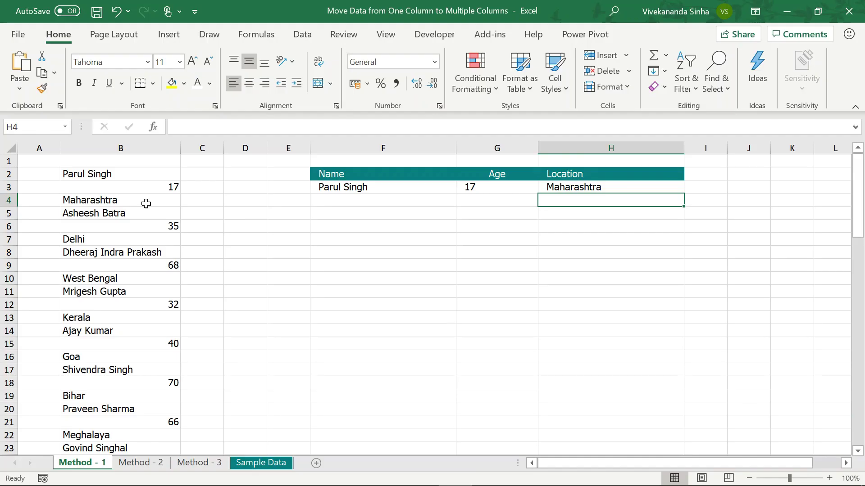
left_click_drag(344, 187, 610, 190)
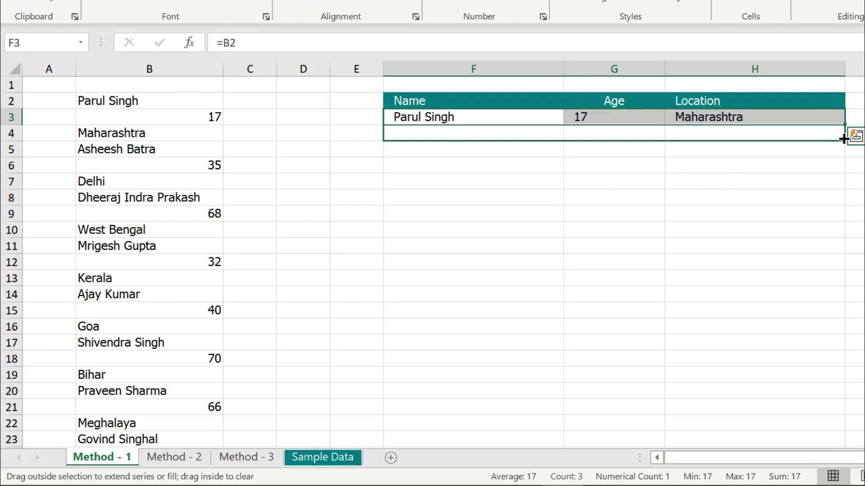
left_click_drag(682, 198, 683, 205)
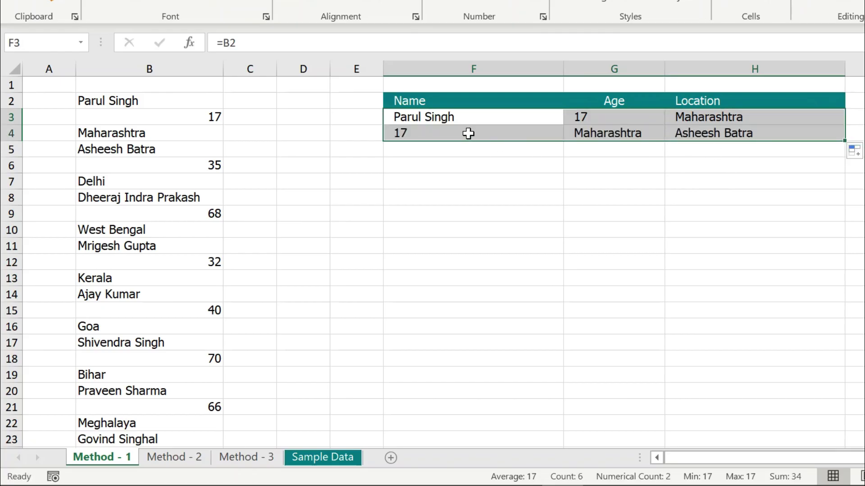
left_click(483, 120)
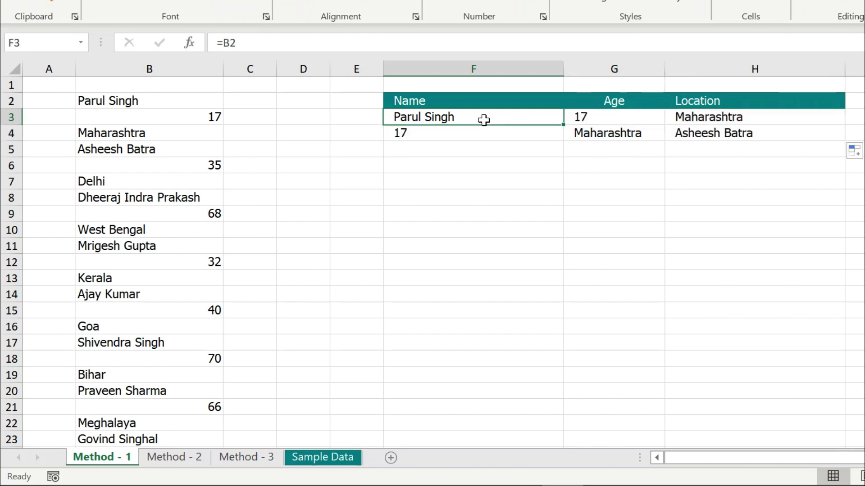
left_click(458, 137)
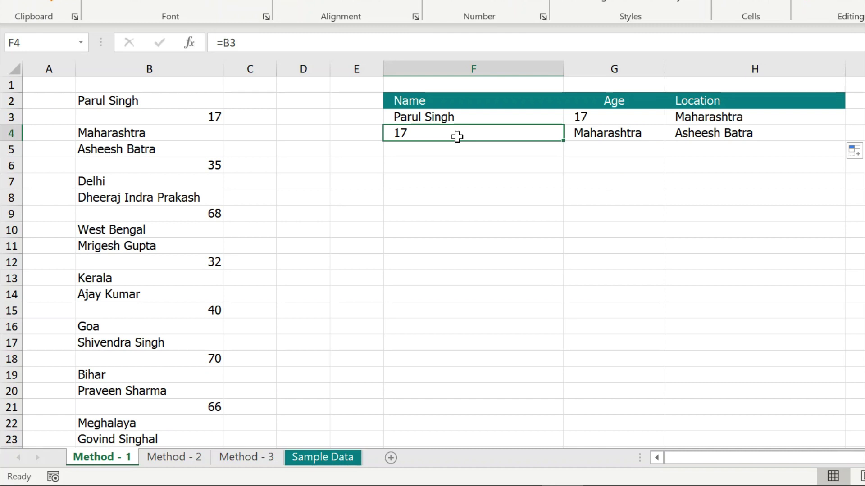
double_click(457, 137)
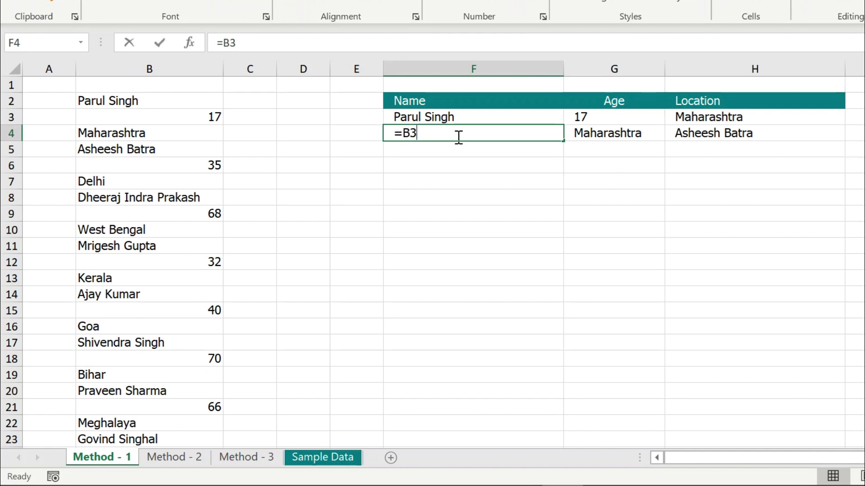
key("BackSpace")
key("BackSpace")
left_click(140, 149)
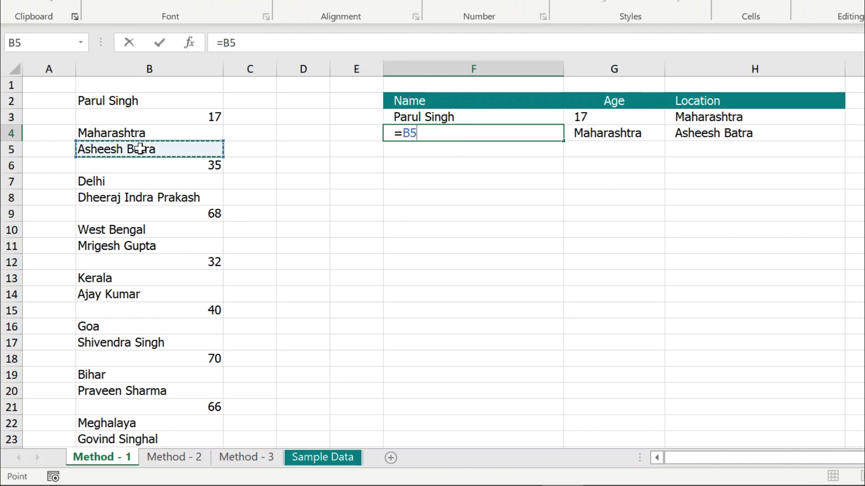
key("Return")
Step: Re-point G4 to =B6 (35) and H4 to =B7 (Delhi)
double_click(612, 134)
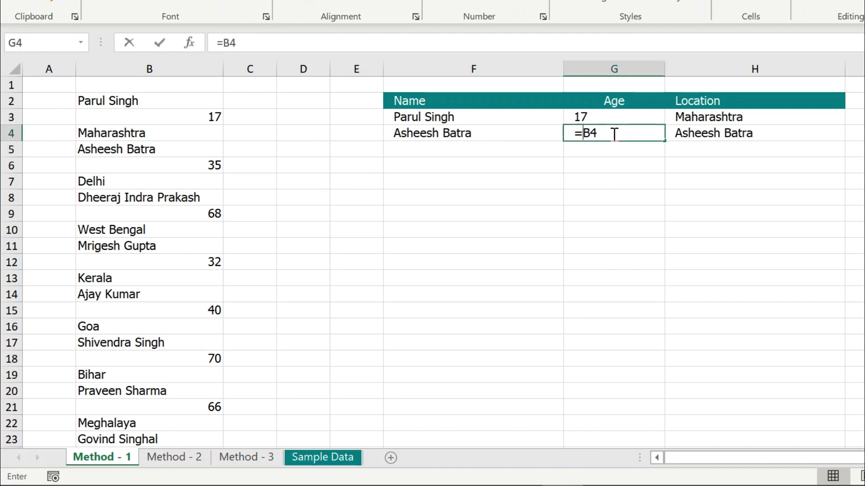
key("BackSpace")
key("BackSpace")
left_click(157, 168)
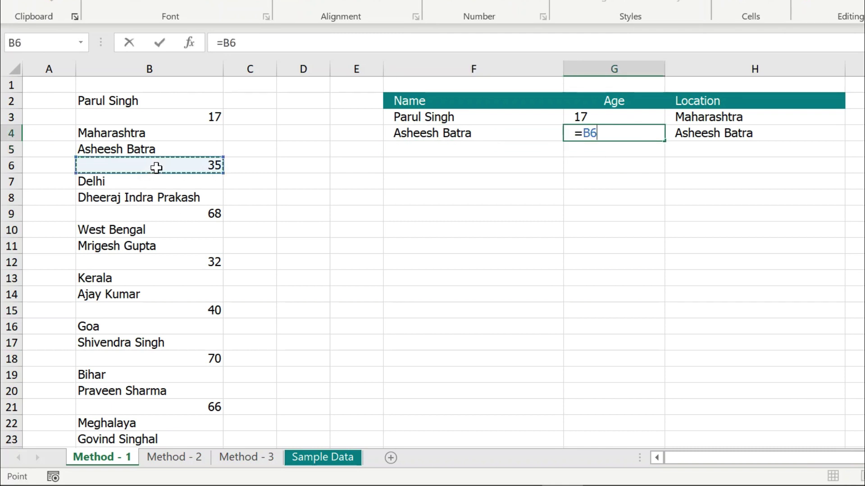
key("Return")
left_click(695, 137)
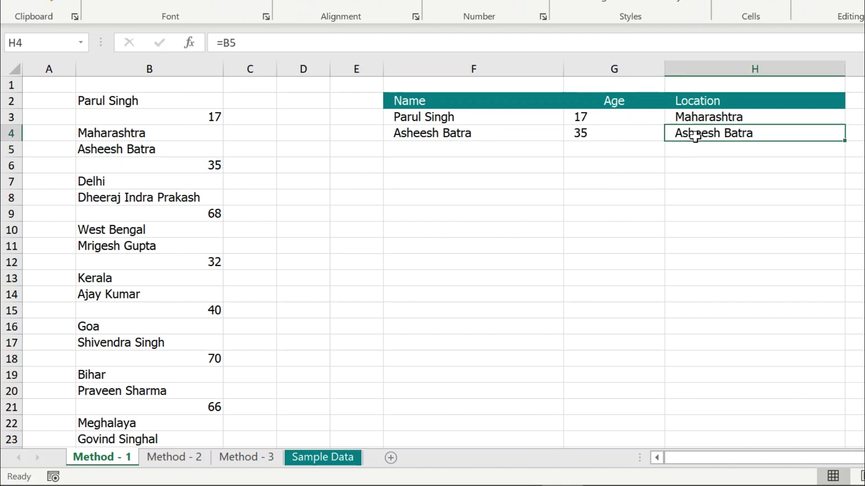
double_click(697, 135)
key("BackSpace")
key("BackSpace")
left_click(179, 184)
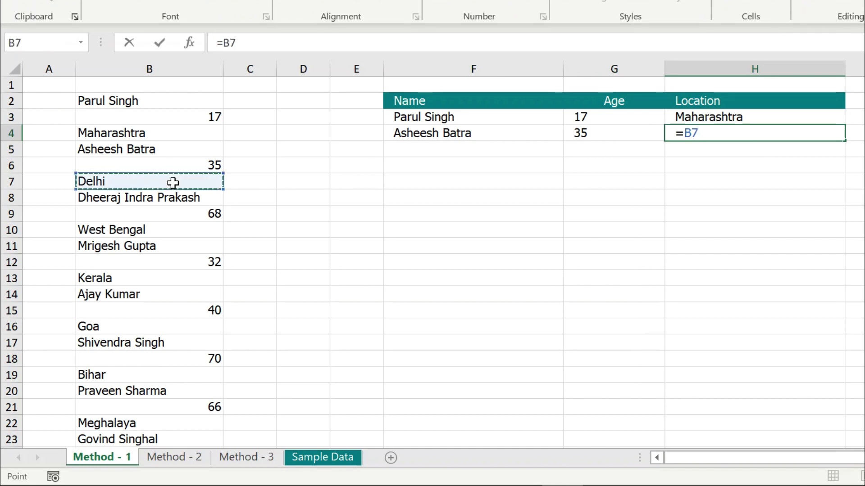
key("Return")
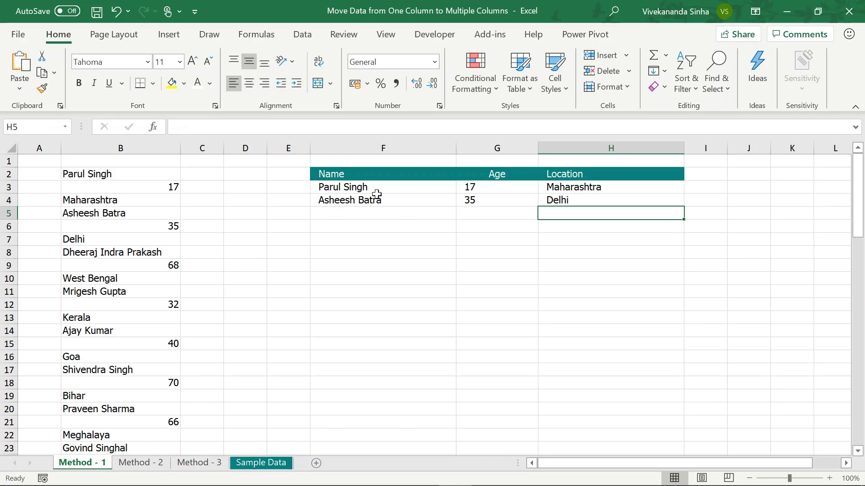
Step: Test-fill F3:H4 down to row 14, then clear the wrong results in F5:H14
left_click_drag(378, 187, 662, 201)
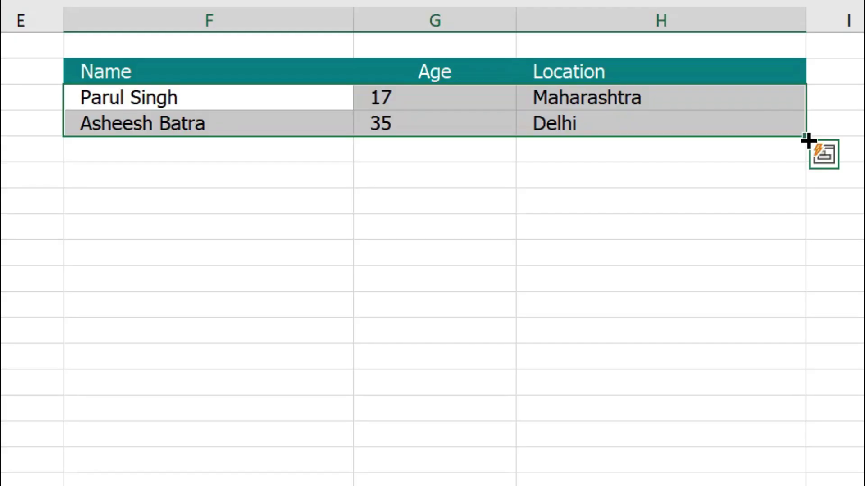
left_click_drag(684, 206, 683, 338)
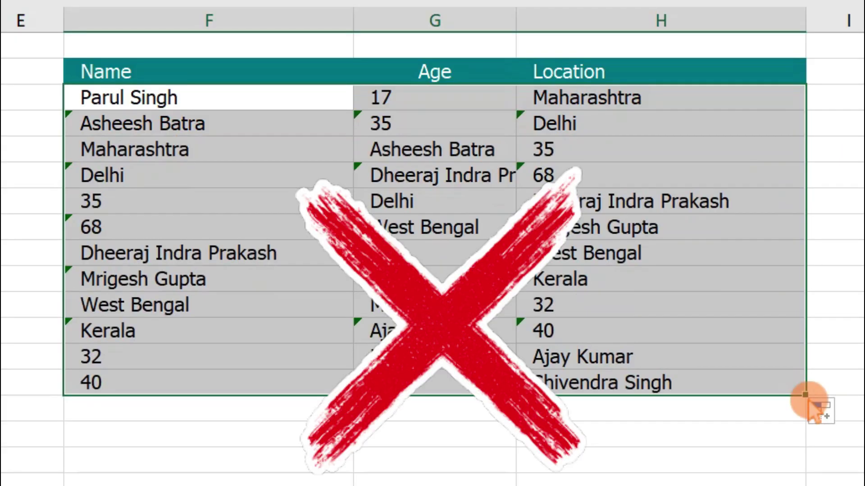
left_click_drag(419, 215, 622, 327)
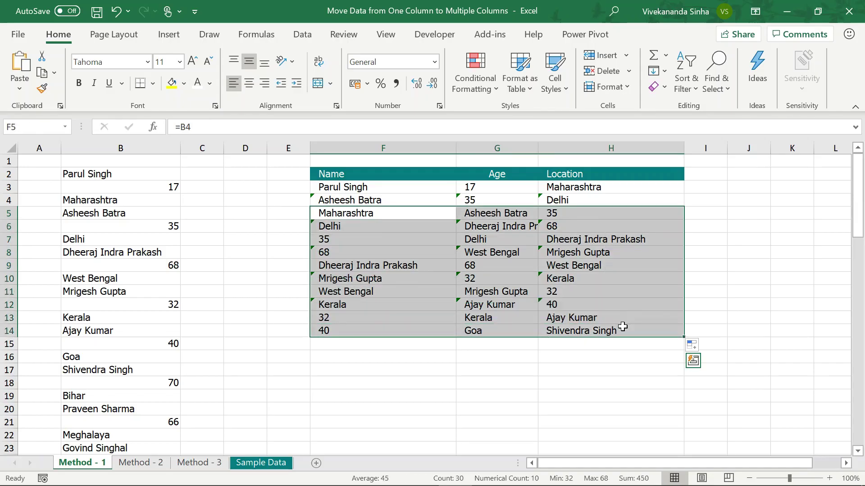
key("Delete")
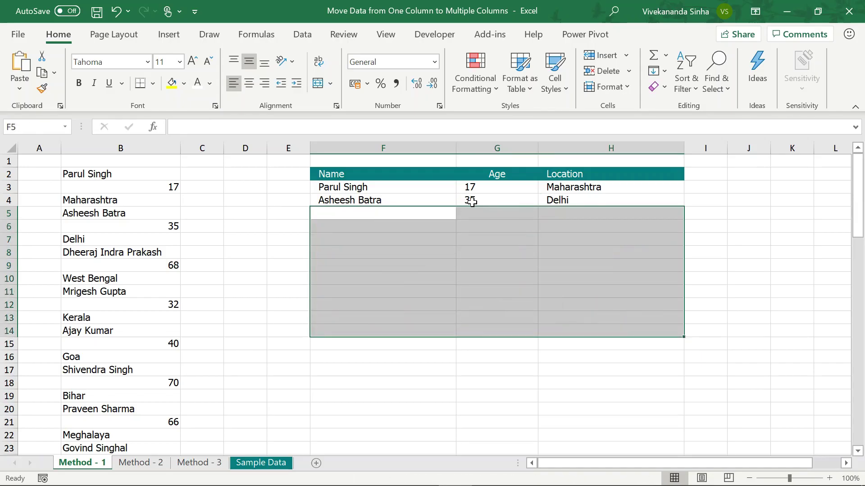
Step: In F3:H4, replace every '=' with 'vs' using Replace All
left_click(427, 190)
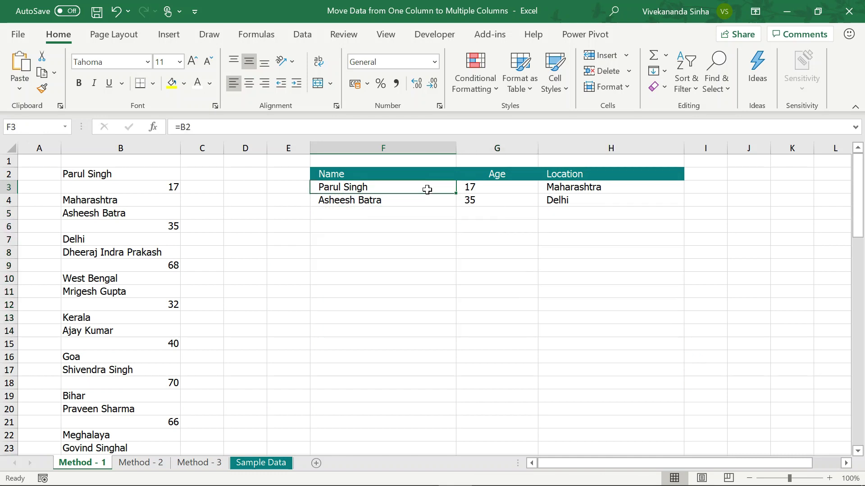
left_click_drag(427, 190, 590, 204)
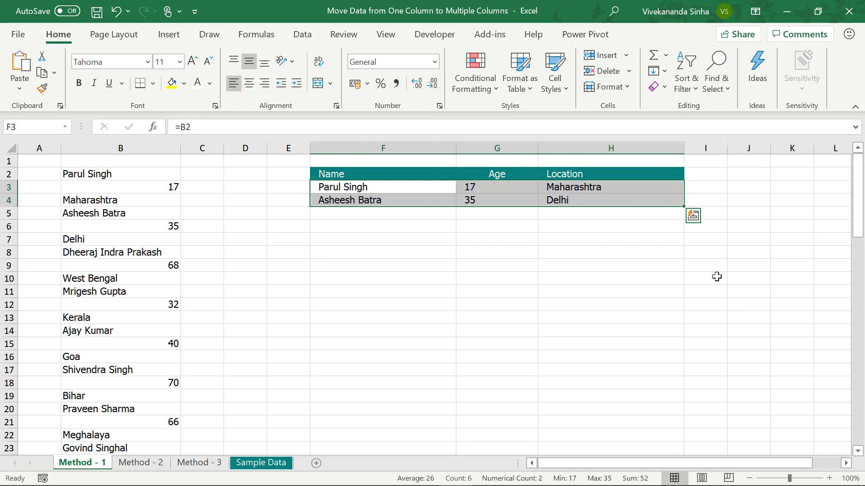
key("ctrl+h")
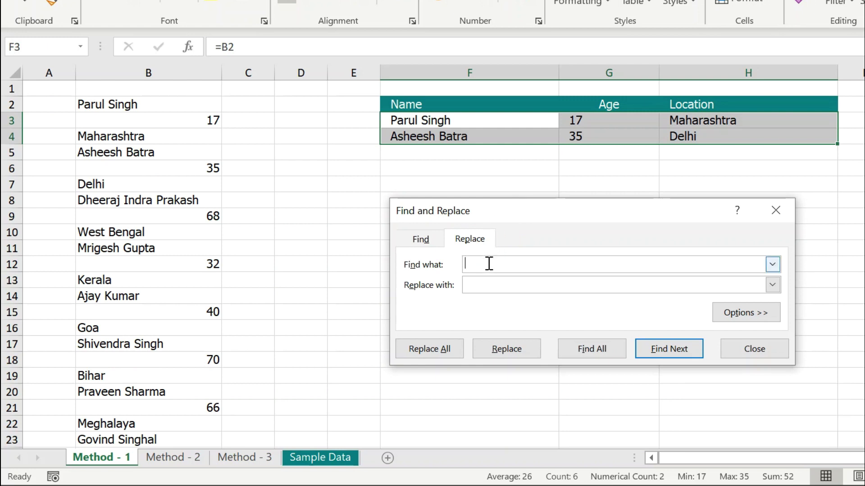
type("=")
key("Tab")
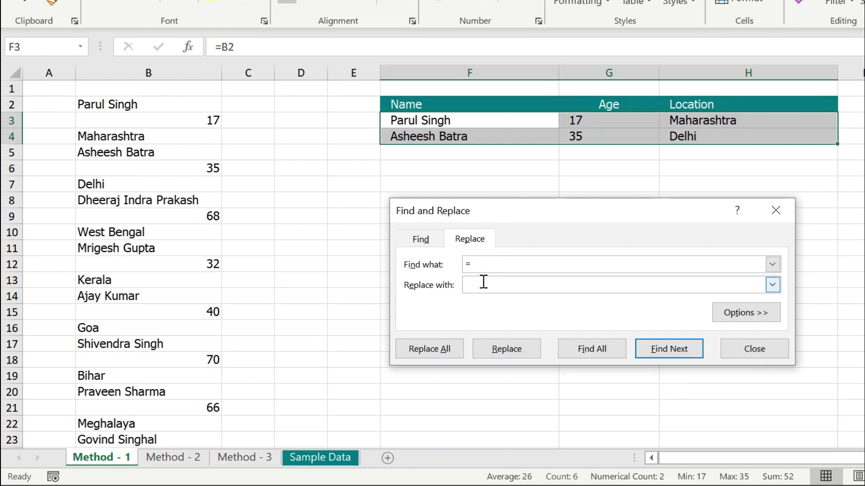
type("vs")
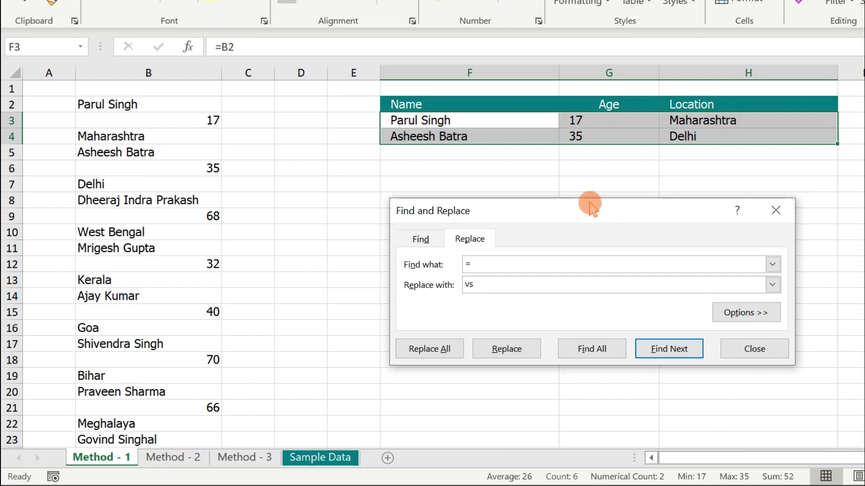
left_click(441, 344)
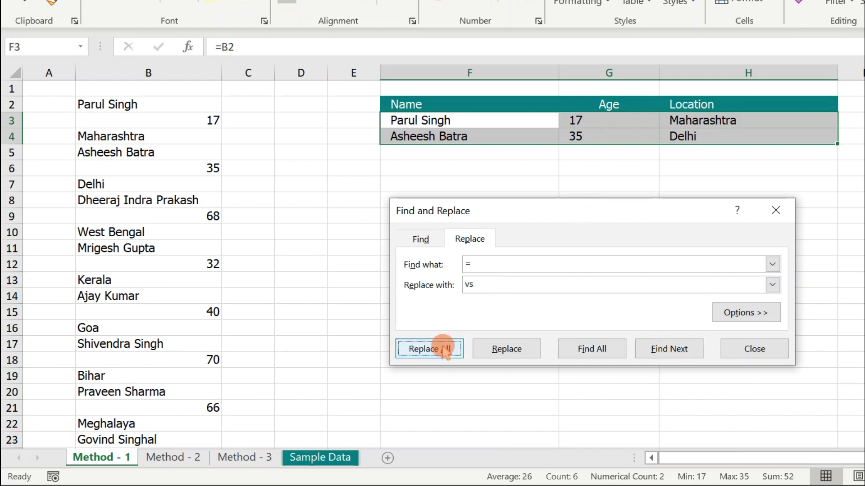
left_click(535, 244)
left_click(775, 211)
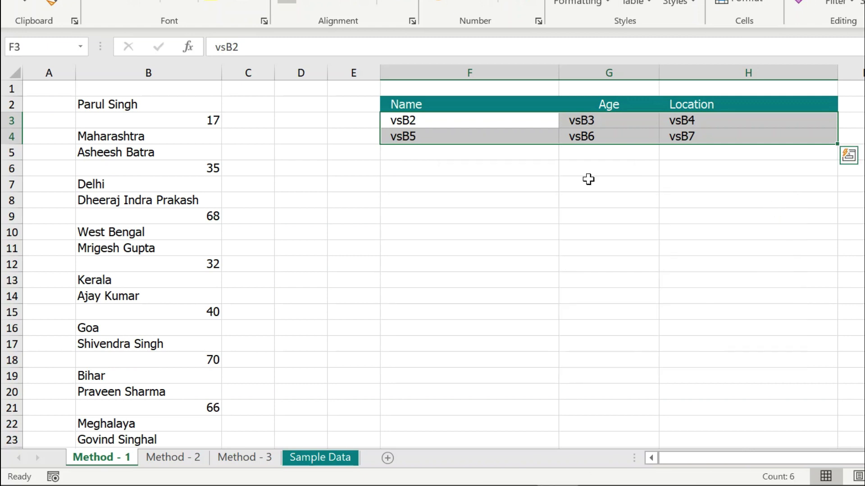
Step: Fill the vs text pattern in F3:H4 down to row 37
left_click(426, 120)
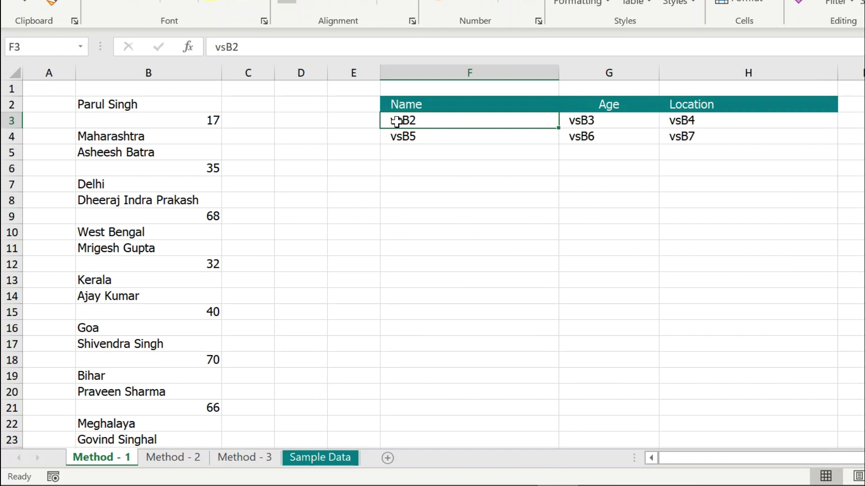
left_click_drag(396, 122, 682, 136)
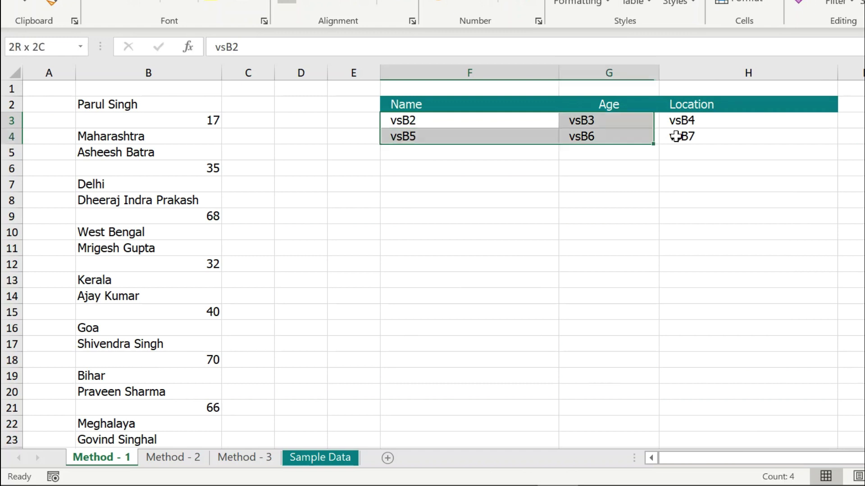
left_click_drag(686, 208, 683, 438)
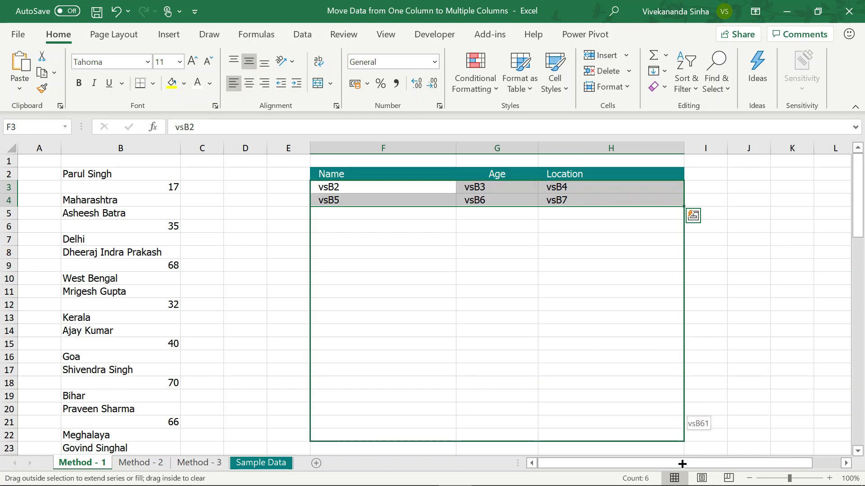
left_click_drag(683, 438, 683, 441)
scroll(581, 295, "up", 5)
Step: Verify the pattern by comparing vsB8 and vsB11 with cells B8 and B11
left_click(368, 189)
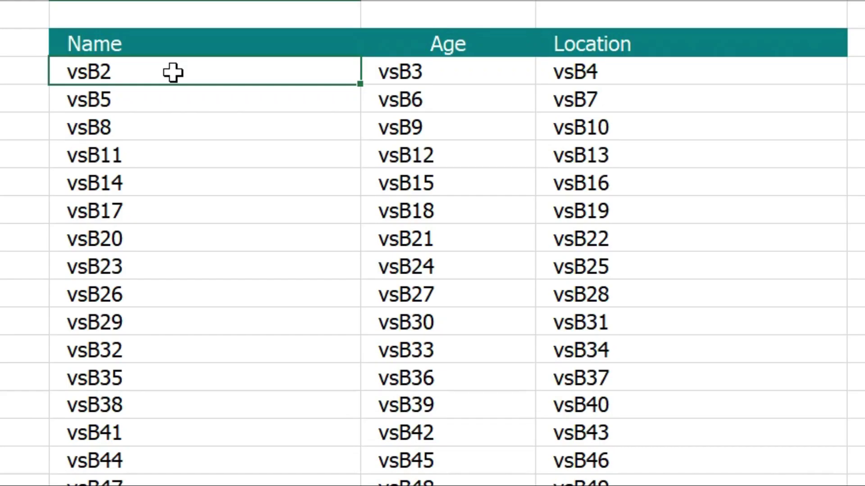
key("Down")
key("Down")
key("Down")
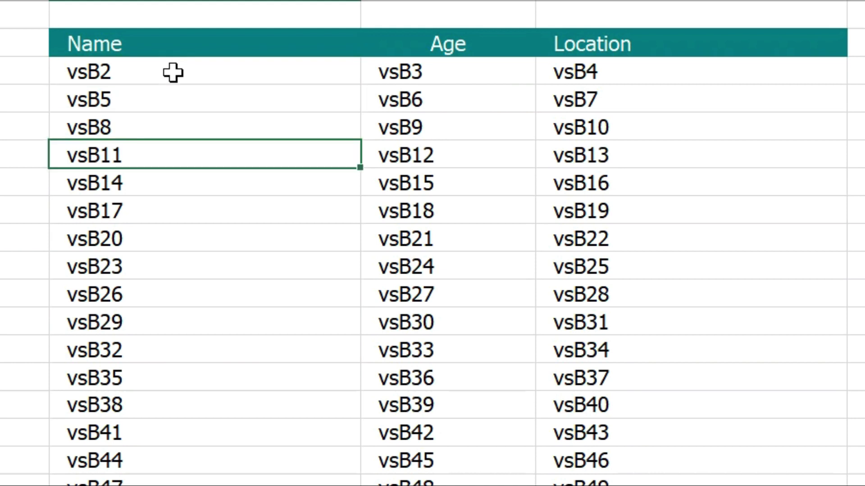
left_click(113, 126)
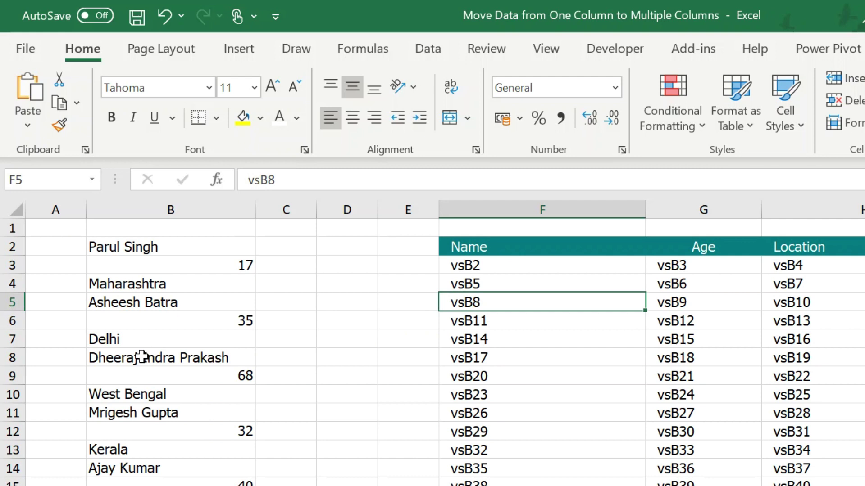
left_click(136, 359)
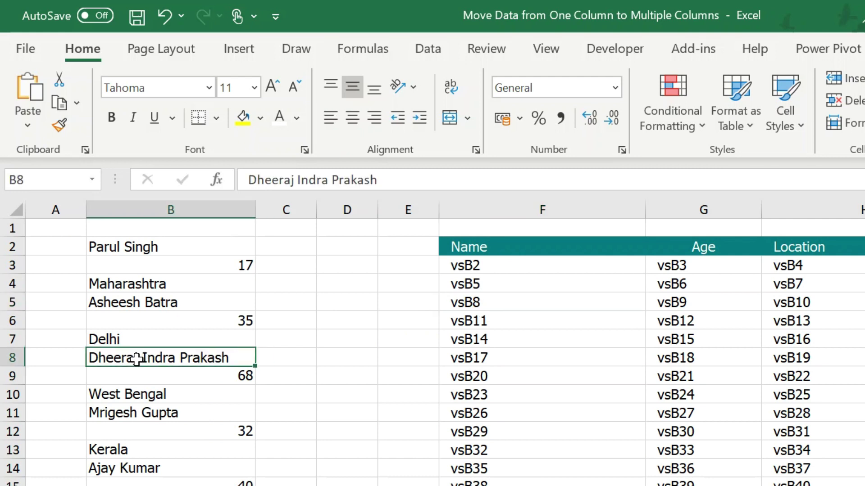
left_click(458, 321)
left_click(153, 414)
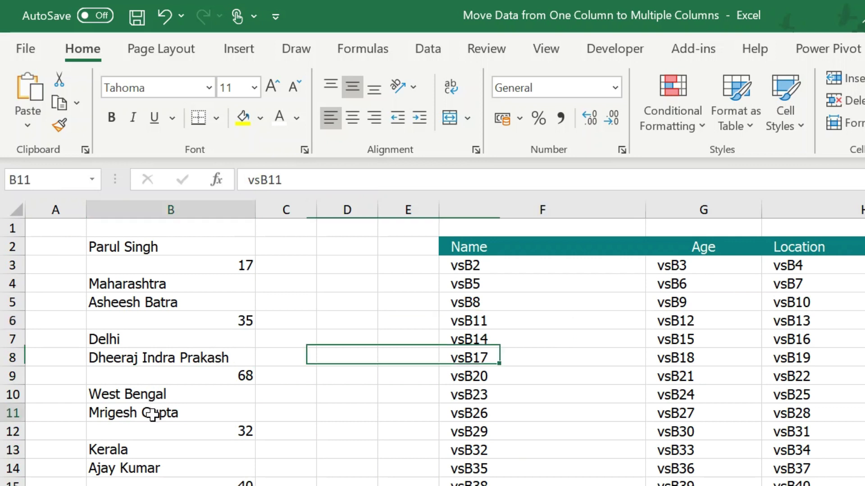
Step: Select the whole filled range F3:H37 and reopen Find and Replace
left_click(457, 266)
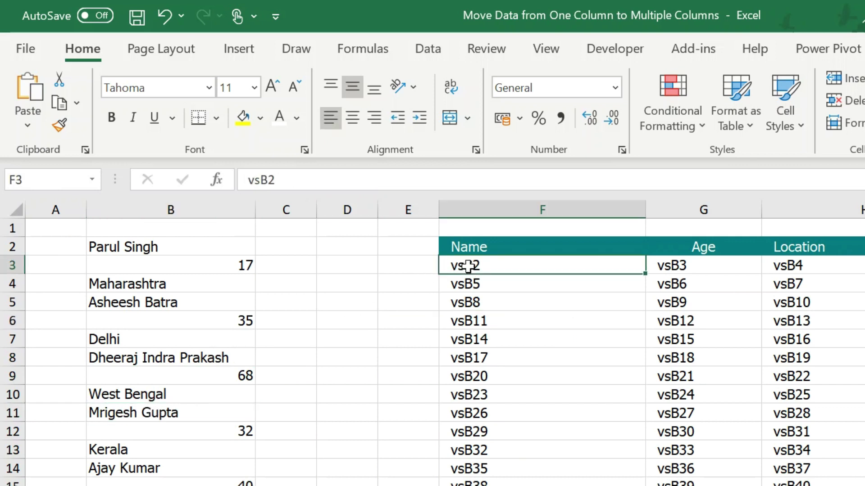
key("shift+Right")
key("shift+Right")
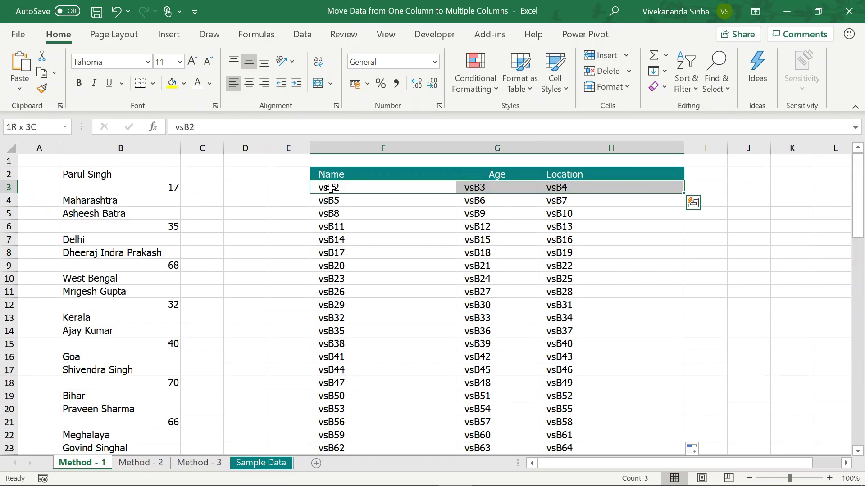
key("ctrl+shift+Down")
scroll(477, 196, "up", 5)
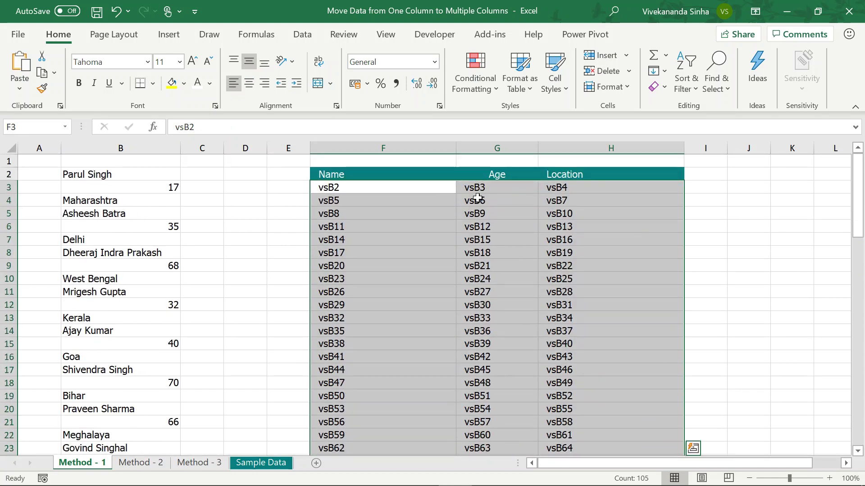
key("ctrl+h")
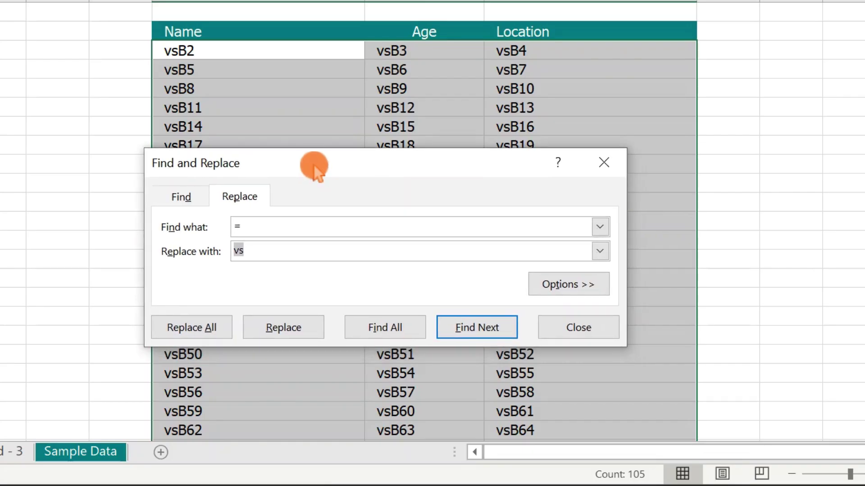
Step: Replace 'vs' with '=' in all 105 cells, then move to the Method - 2 sheet
left_click(390, 321)
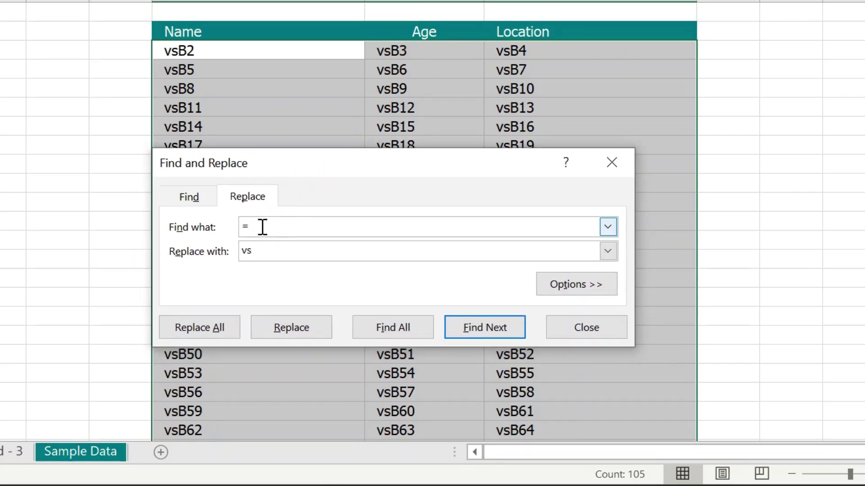
key("BackSpace")
type("vs")
key("Tab")
type("=")
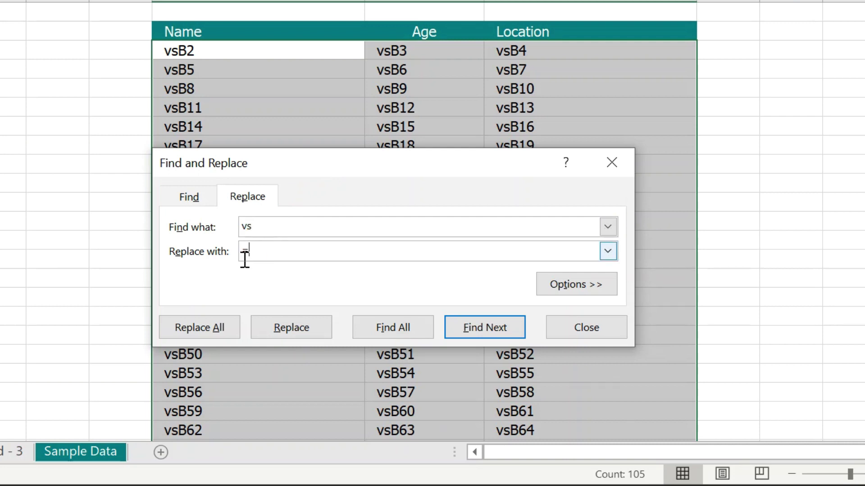
left_click(218, 327)
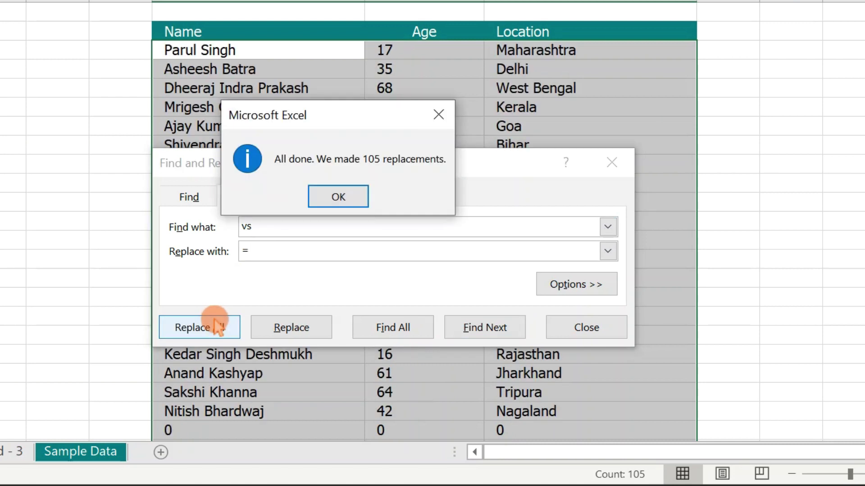
left_click(337, 197)
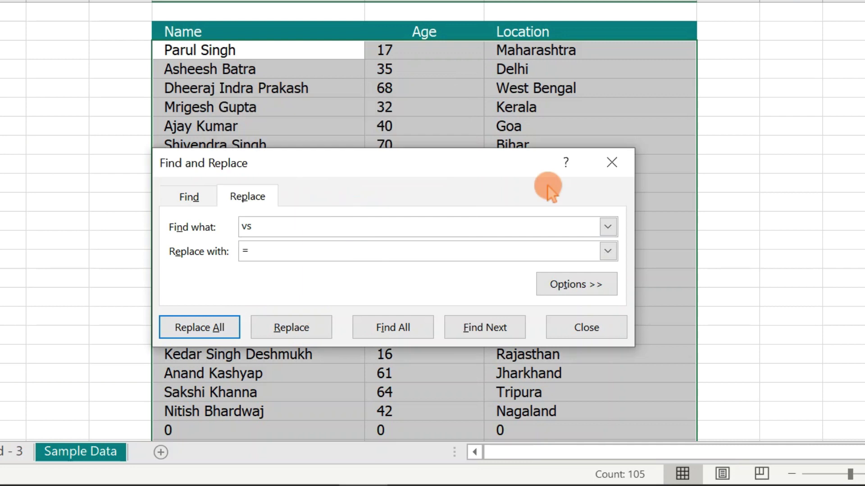
left_click(611, 162)
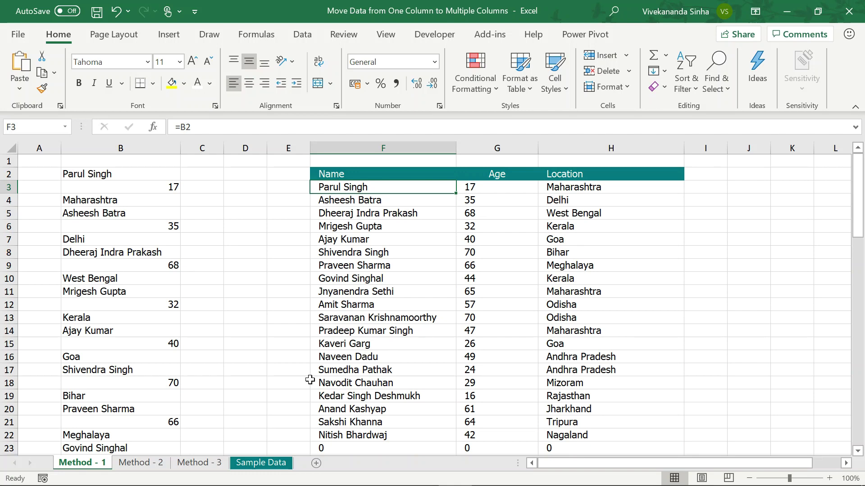
left_click(149, 464)
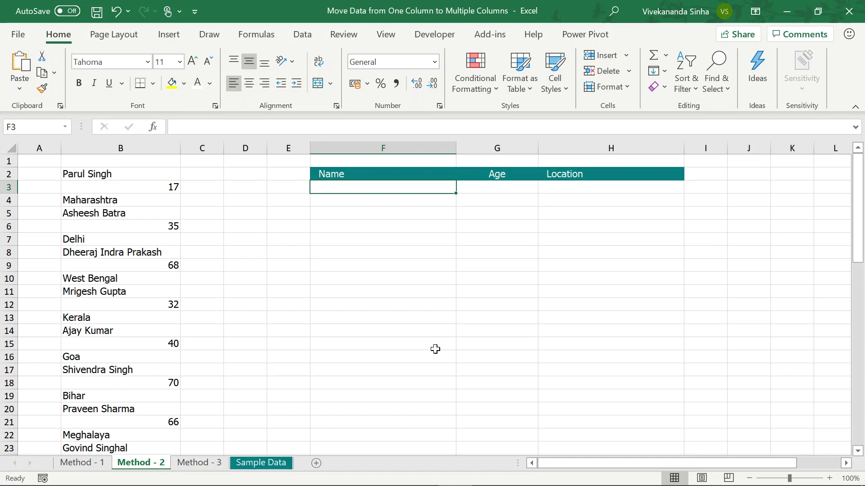
Step: Enter =SEQUENCE(5,3,1,1) in L3 so 1–15 spill across L3:N7
left_click(847, 464)
left_click(644, 188)
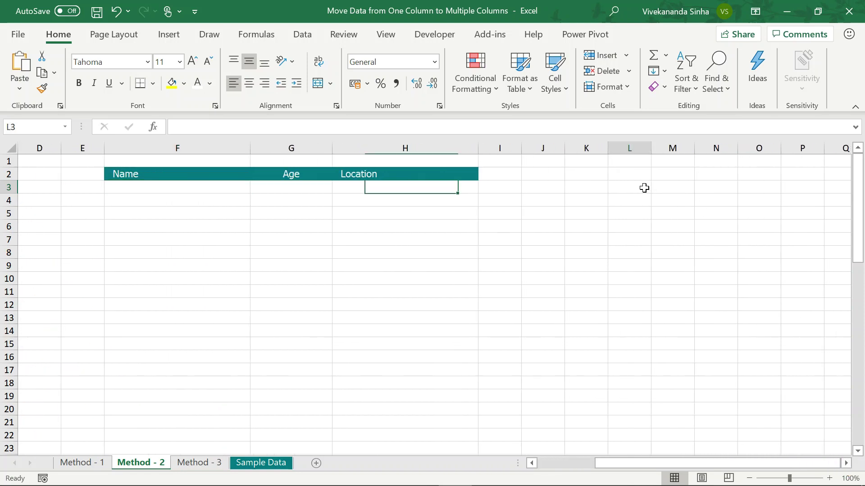
type("=")
type("s")
type("e")
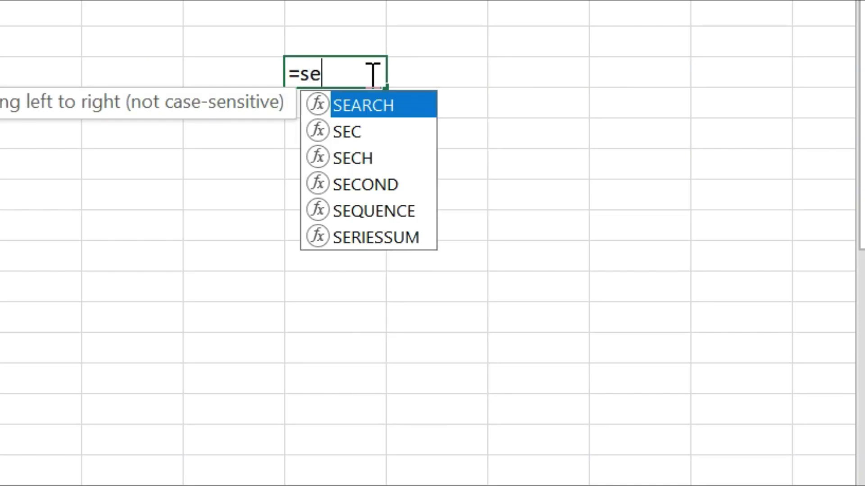
type("q")
key("Tab")
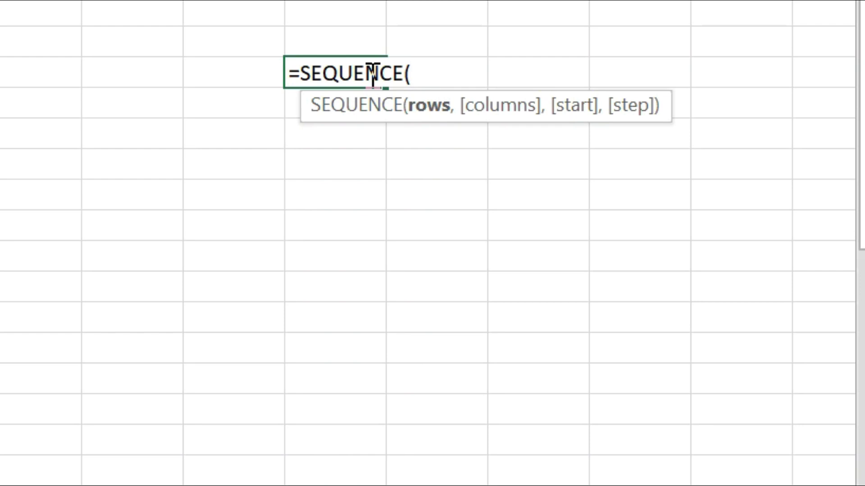
type("5")
type(",3")
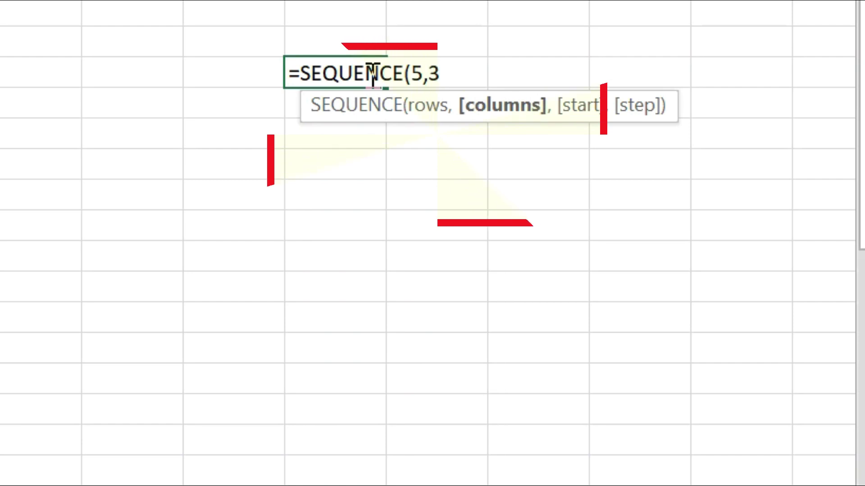
type(",")
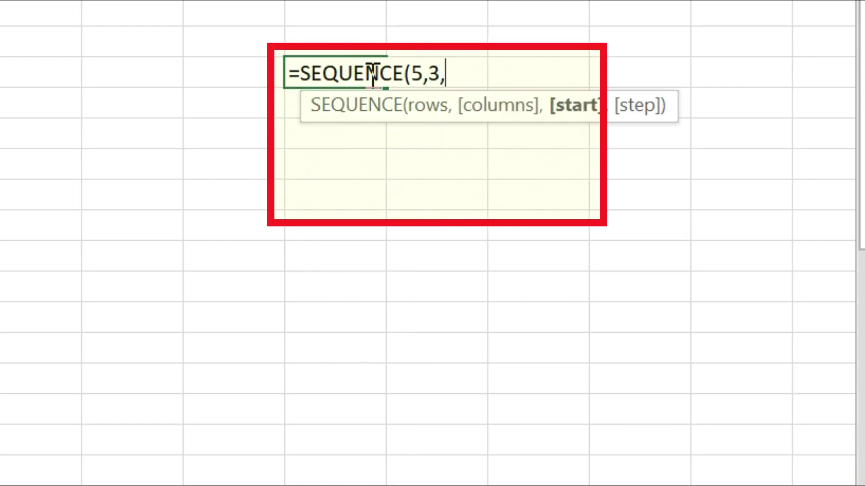
type("1,")
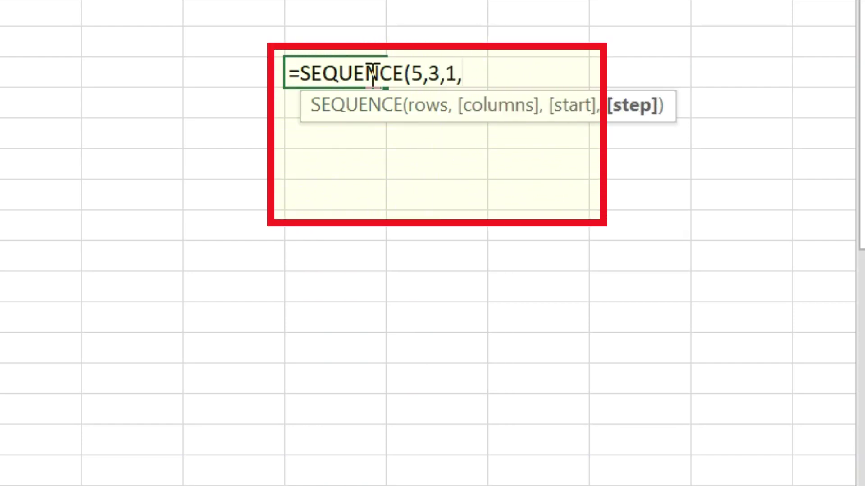
type("1")
type(")")
key("Return")
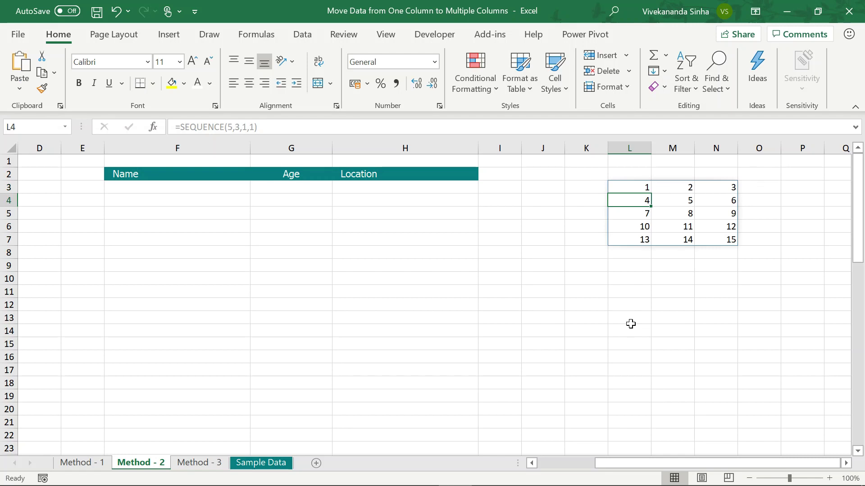
Step: Inspect the spilled array, confirming the spilled value 4 cannot be edited
left_click(636, 188)
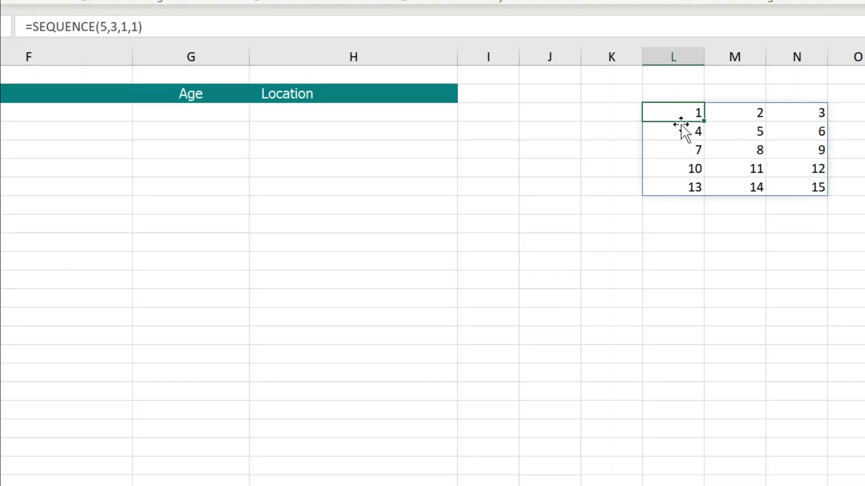
left_click(681, 131)
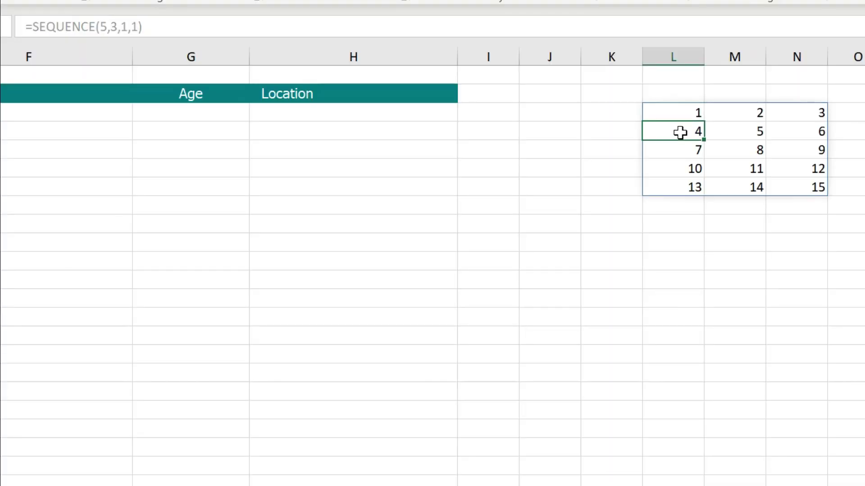
left_click(224, 32)
key("Escape")
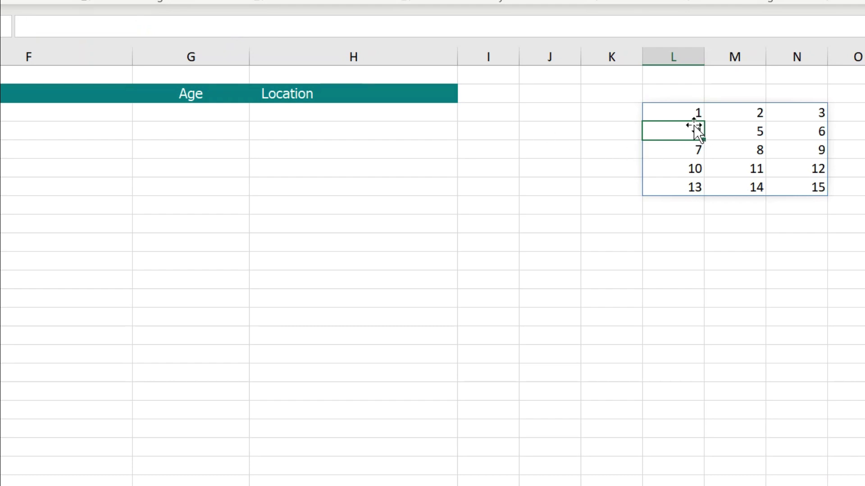
left_click(682, 112)
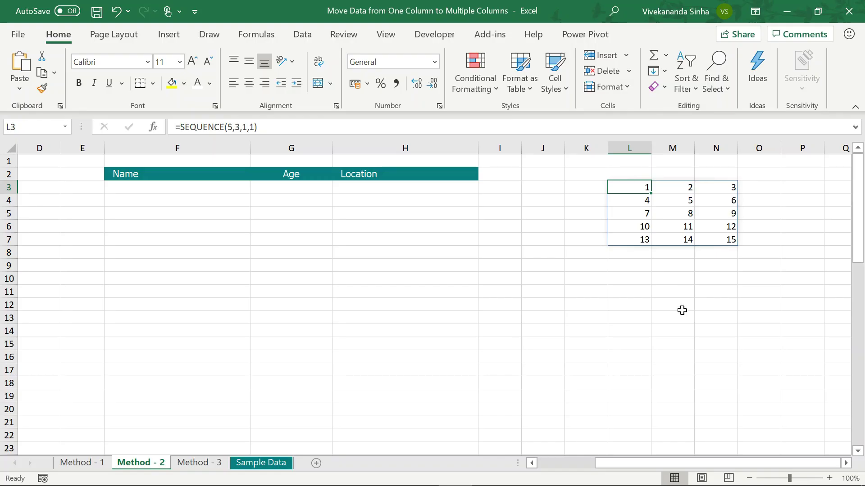
Step: Scroll back left and step through the column B records from B2 downward
left_click(609, 462)
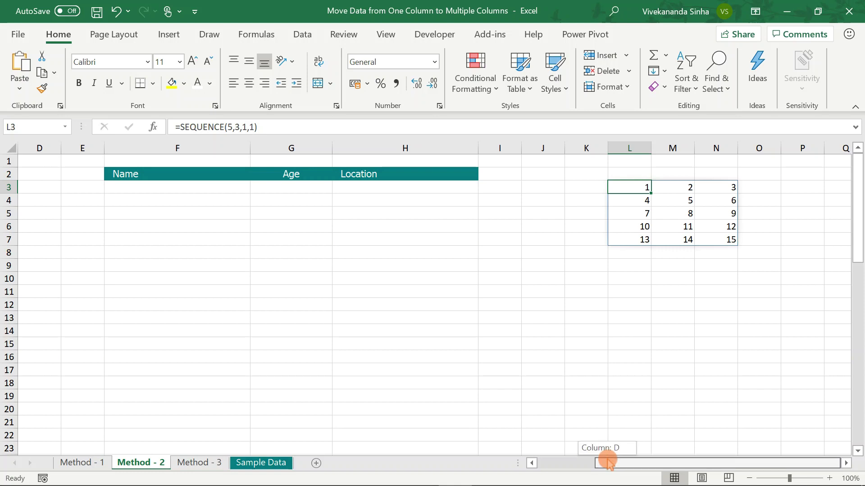
left_click_drag(609, 461, 529, 463)
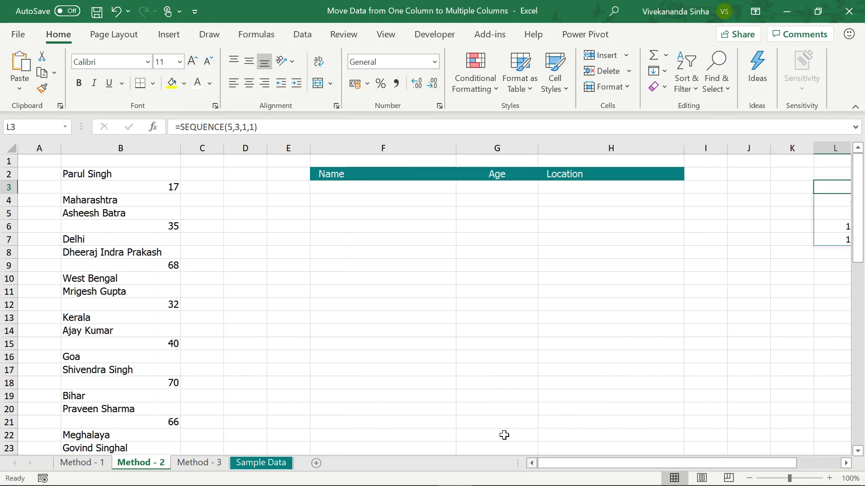
left_click(125, 174)
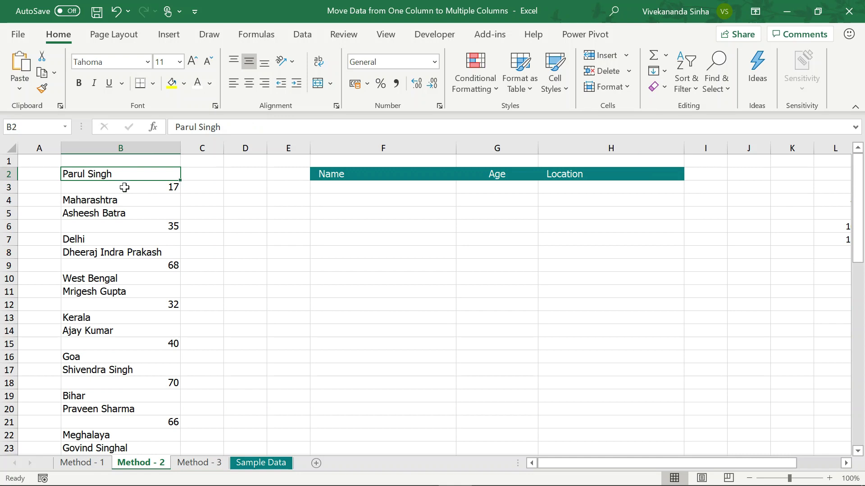
left_click(125, 186)
left_click(103, 202)
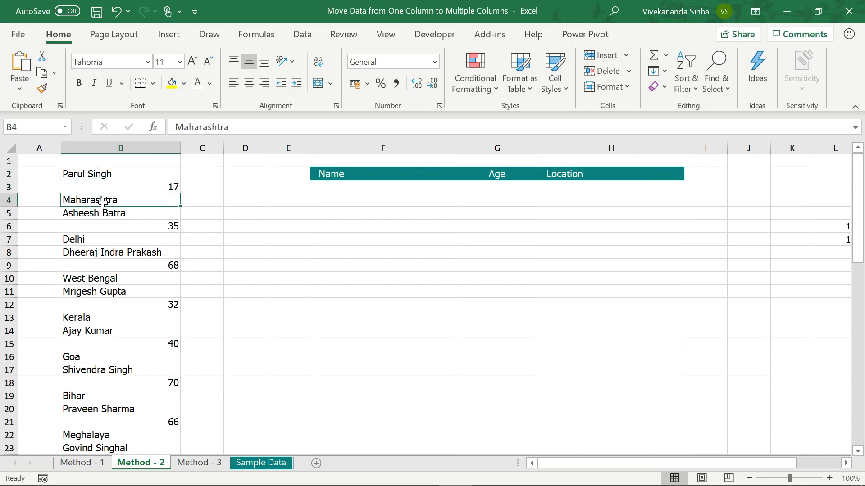
left_click(111, 174)
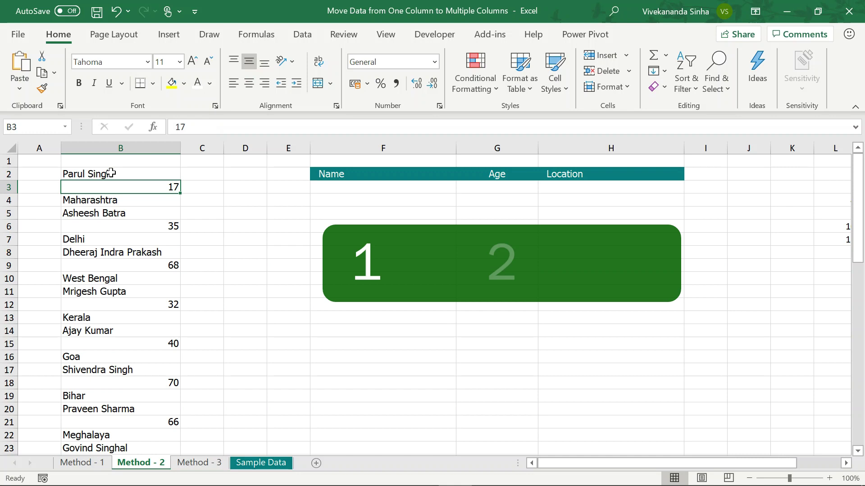
key("Down")
key("Down")
key("Down")
key("Down")
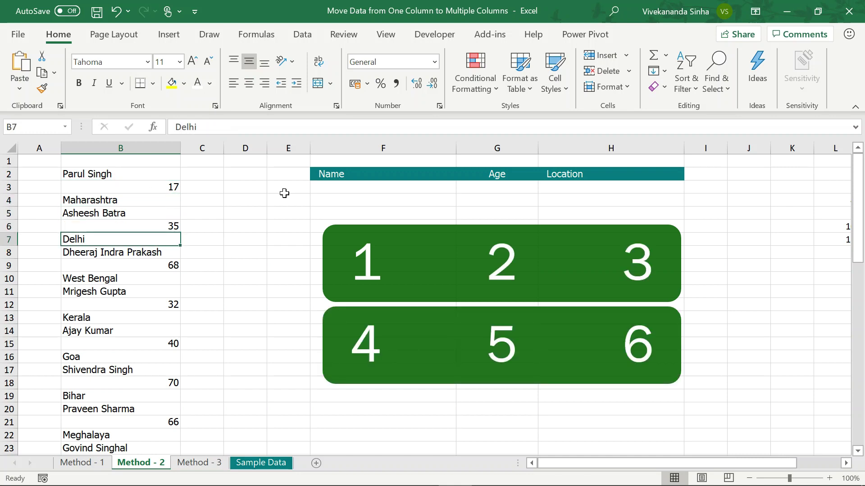
Step: Select the empty table rows F3:H3 and F4:H4, ending on F3
left_click(420, 190)
left_click_drag(420, 190, 564, 183)
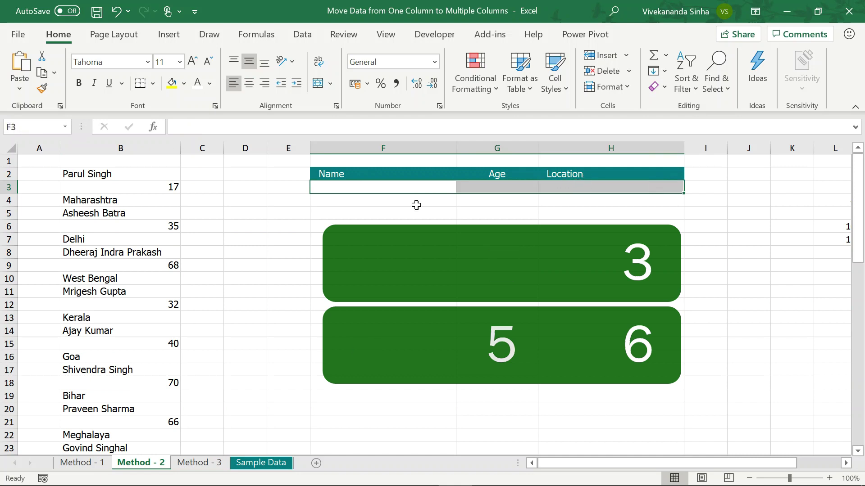
left_click_drag(397, 201, 594, 199)
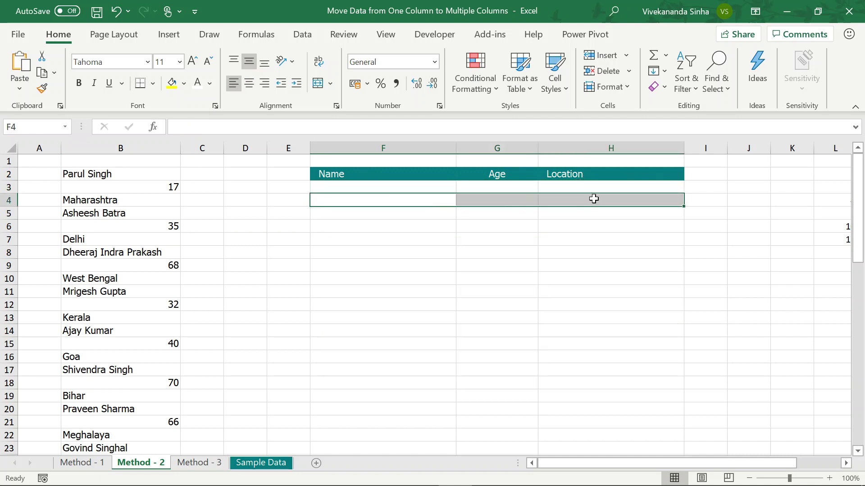
left_click(429, 186)
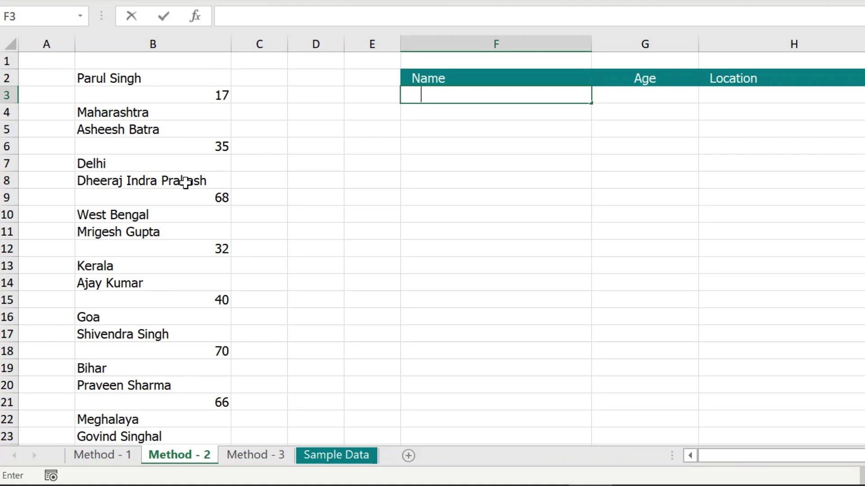
Step: Enter =SEQUENCE(20,3,1,1) in F3 so 1–60 spill across F3:H22
type("=seq")
key("Tab")
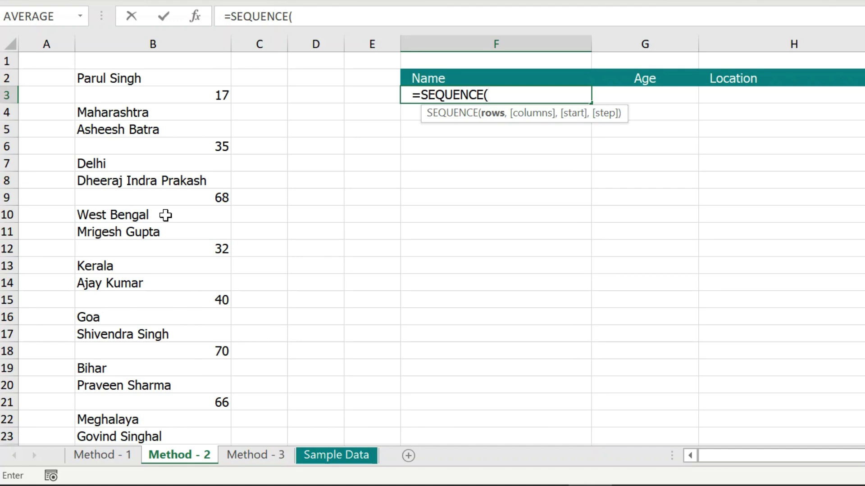
type("20")
type(",")
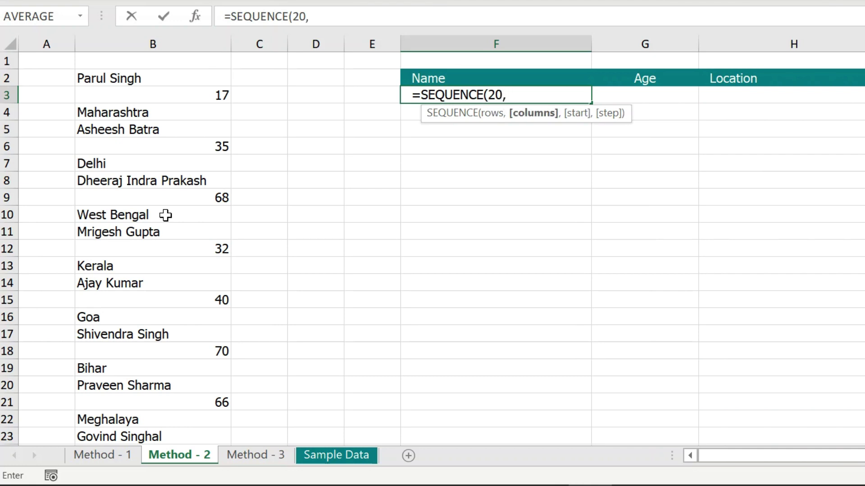
type("3")
type(",1,1)")
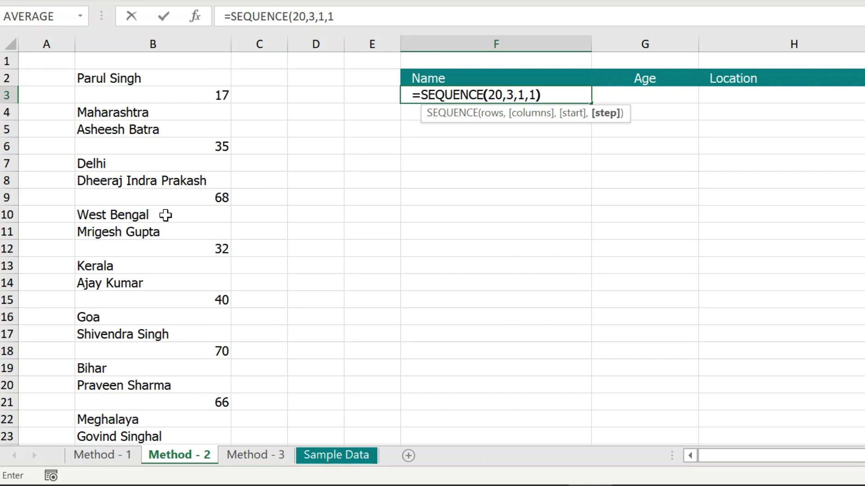
key("Return")
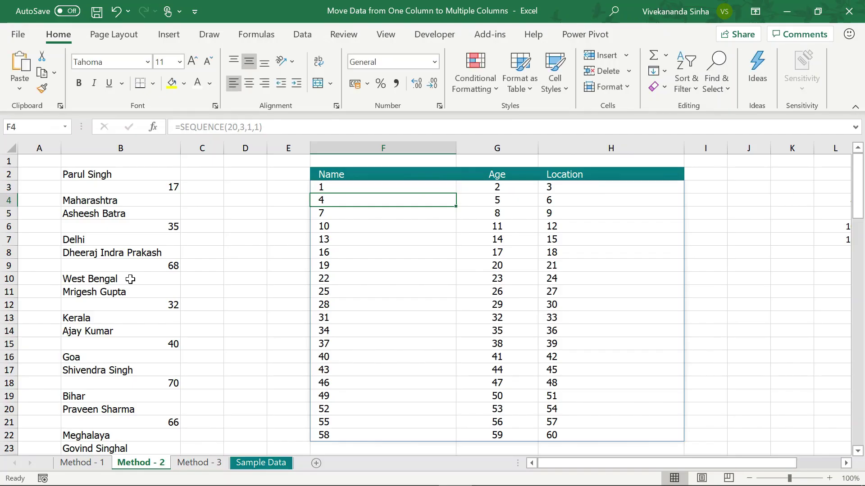
Step: Inspect the spilled numbers in the table's first two rows
left_click(363, 186)
key("Right")
key("Right")
key("Left")
key("Left")
key("Down")
key("Right")
key("Right")
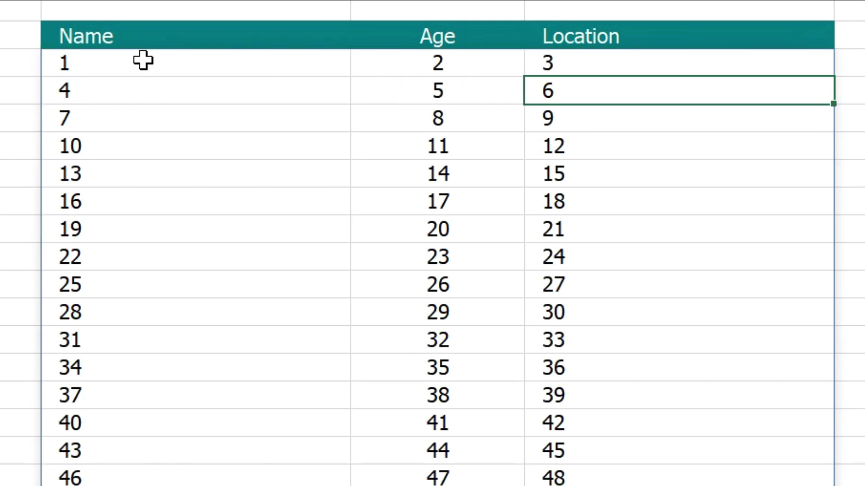
left_click(353, 187)
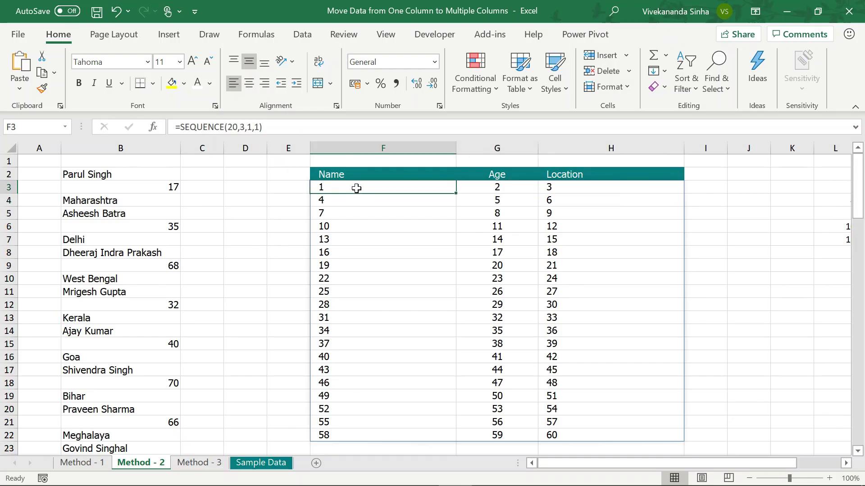
Step: Wrap F3's formula as =INDEX(B2:B61,SEQUENCE(20,3,1,1)) to fill all 20 records
left_click(180, 127)
type("index")
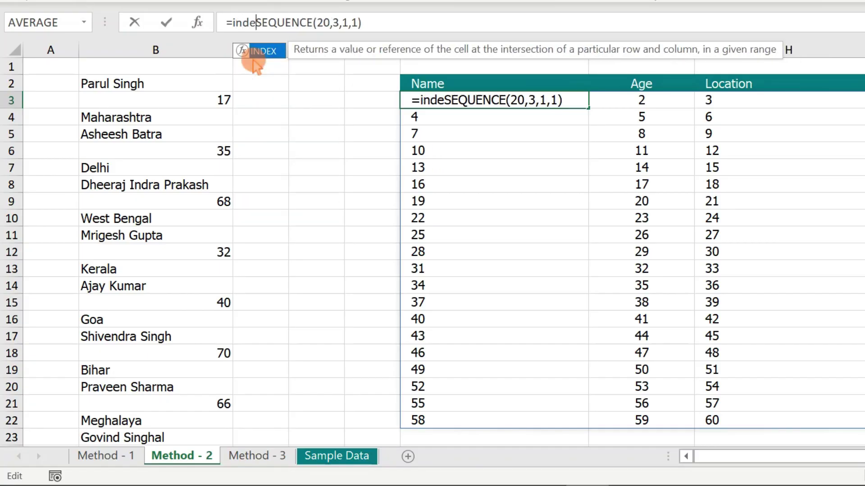
key("Tab")
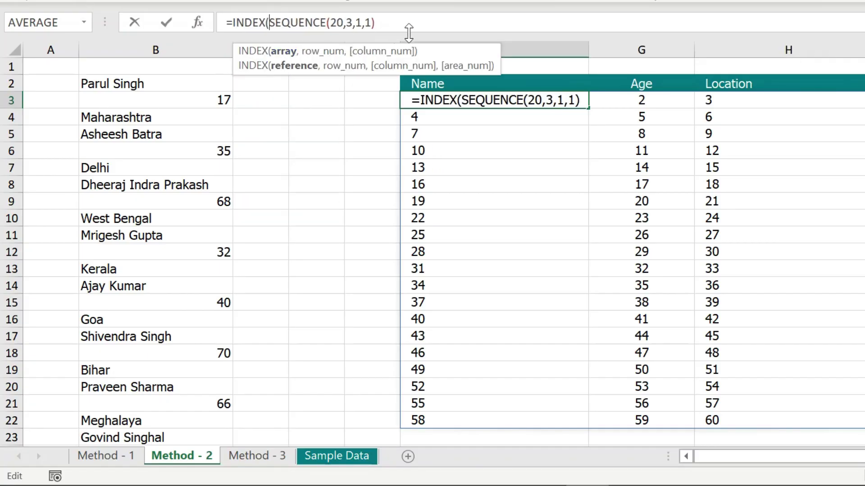
left_click(194, 83)
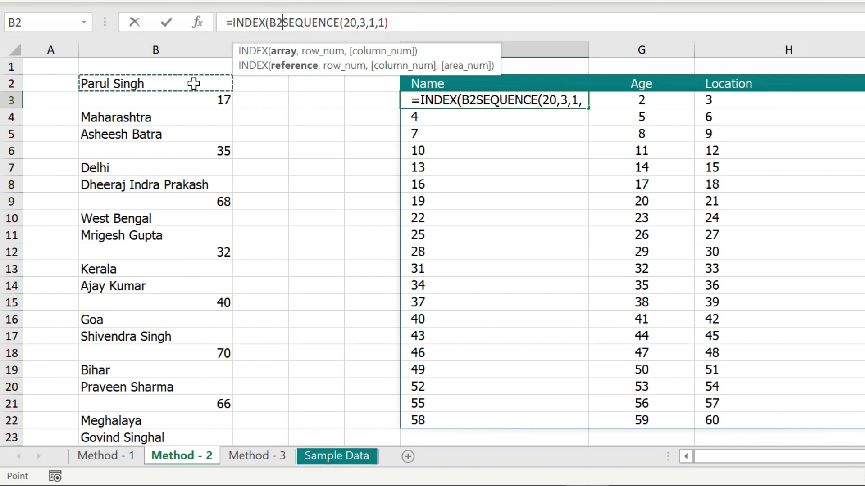
key("ctrl+shift+Down")
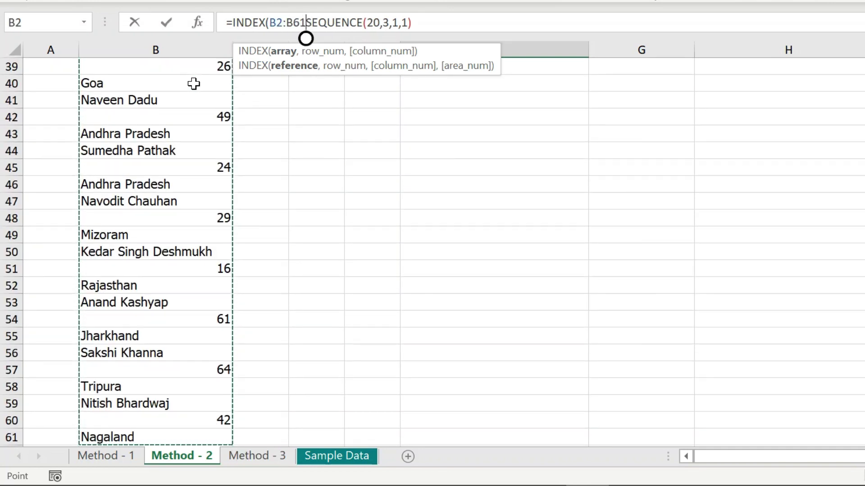
type(",")
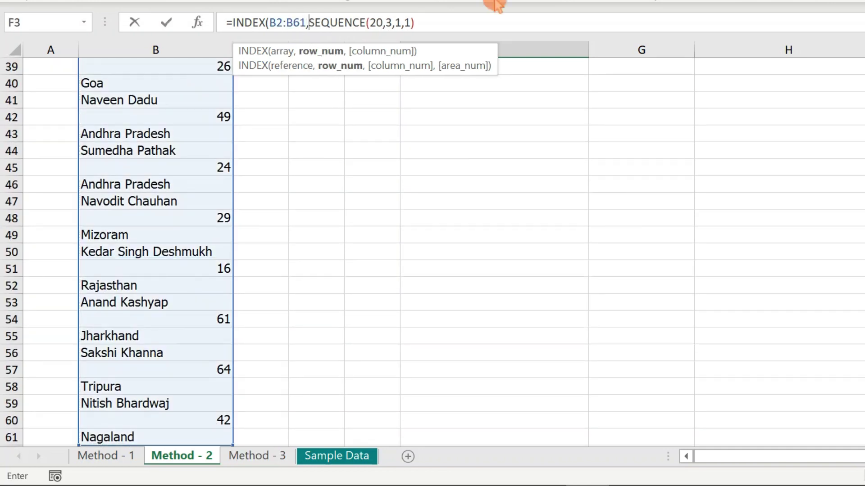
scroll(433, 253, "up", 6)
scroll(433, 252, "up", 6)
left_click(589, 21)
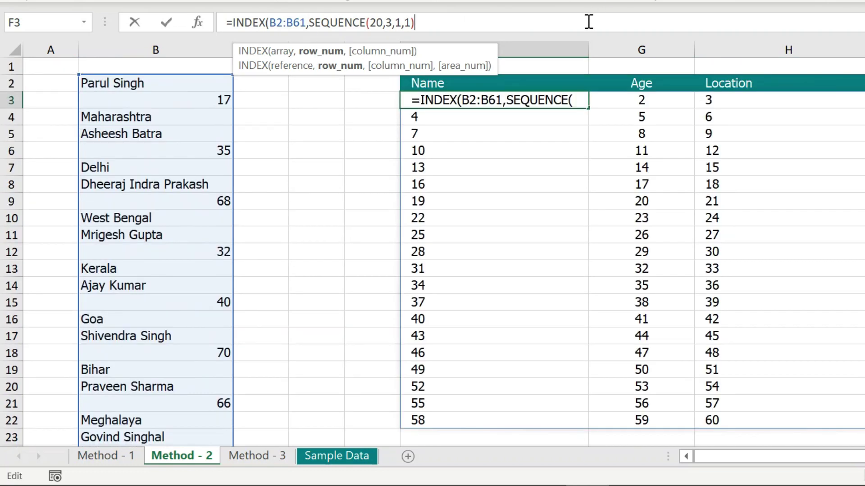
type(")")
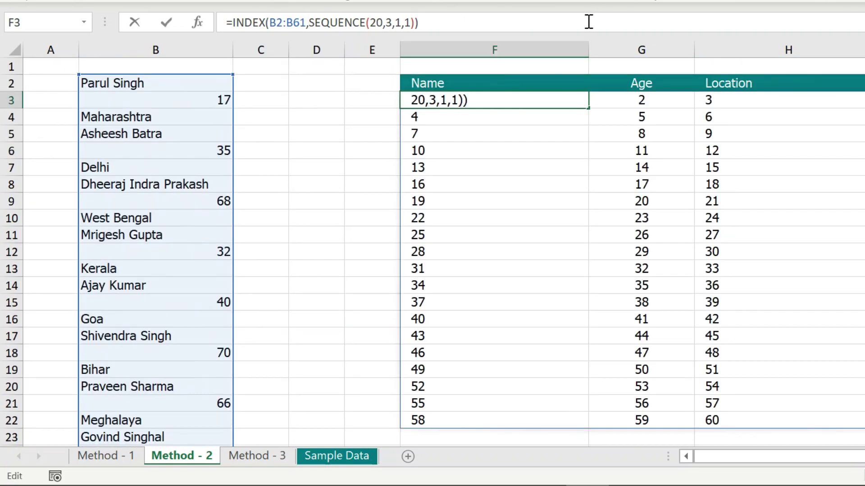
key("Return")
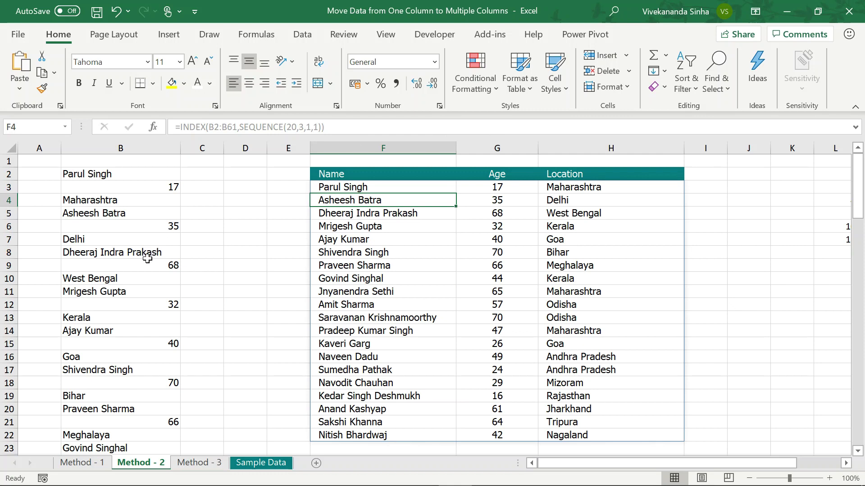
Step: Scroll down through the filled table and move to the Sample Data sheet
scroll(147, 258, "down", 3)
scroll(147, 258, "down", 1)
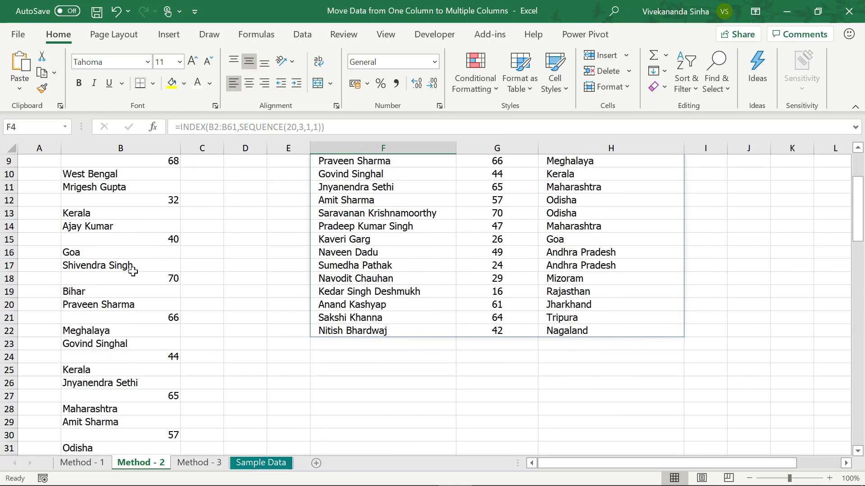
left_click(132, 269)
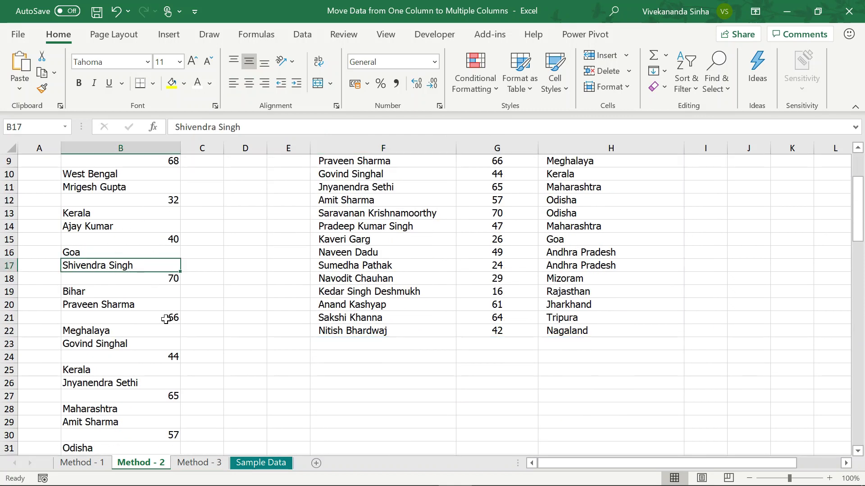
left_click(261, 464)
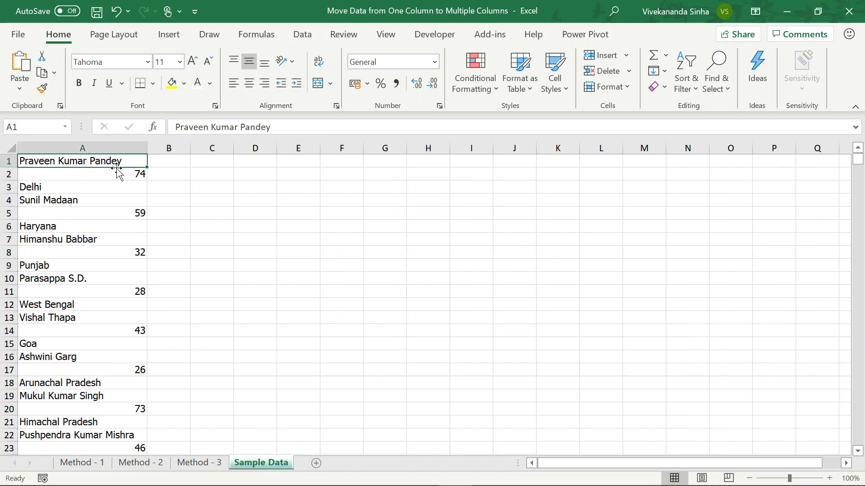
Step: Copy the whole Sample Data list and return to the Method - 2 sheet
key("ctrl+shift+Down")
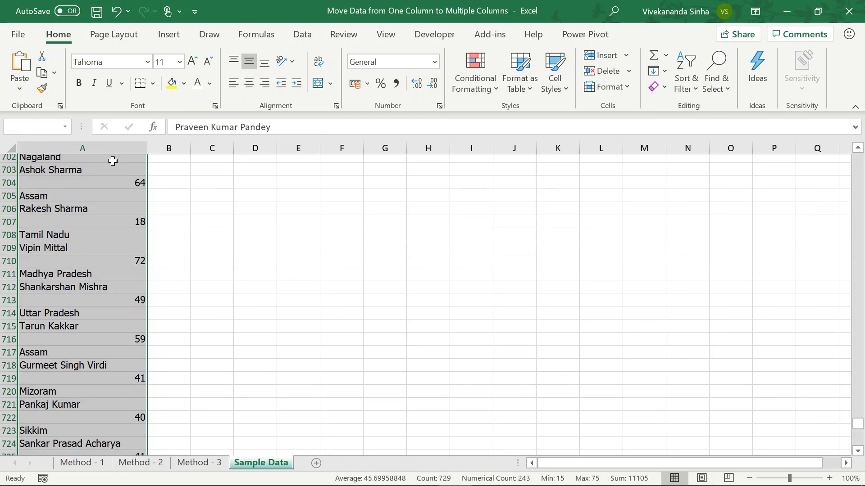
key("ctrl+c")
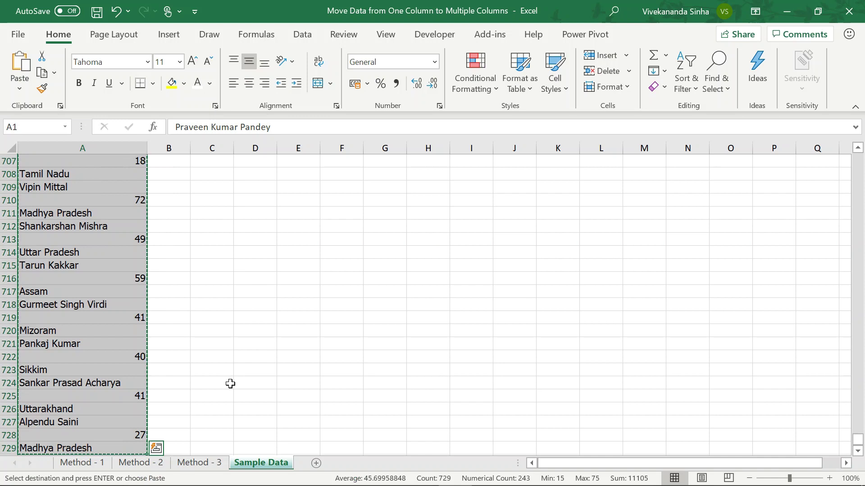
left_click(194, 464)
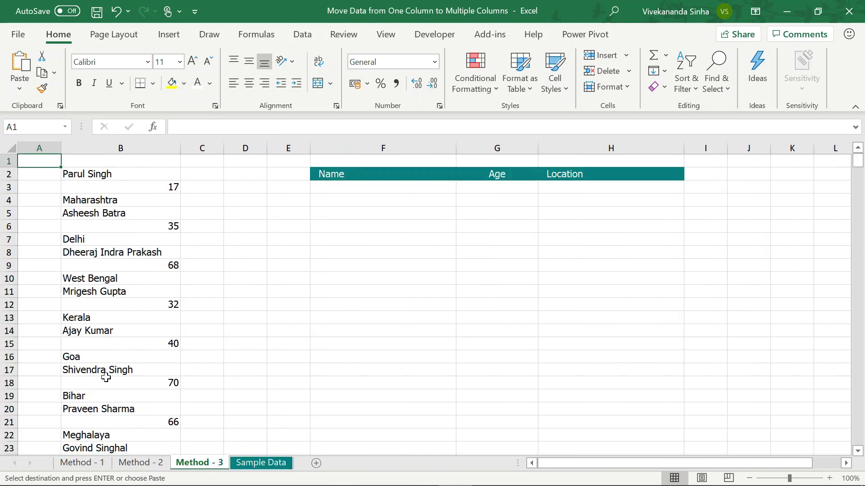
left_click(104, 382)
left_click(141, 463)
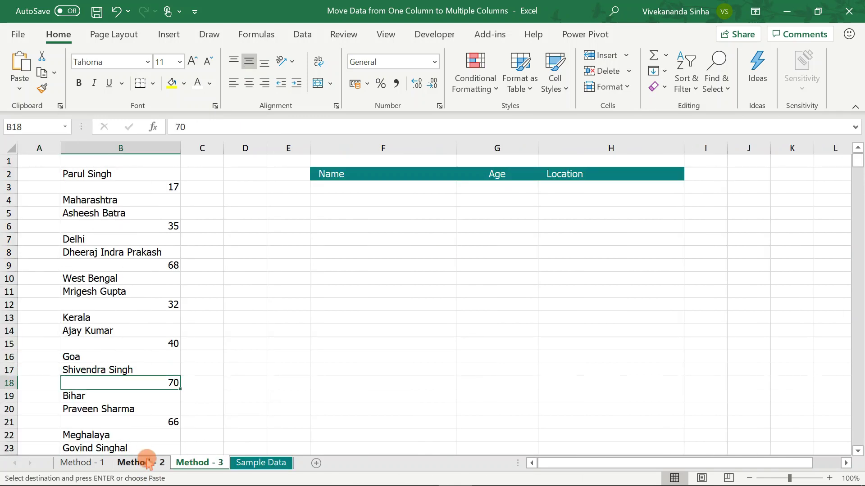
Step: Paste the list below Nagaland in column B and check F3's formula
left_click(111, 396)
key("ctrl+Down")
key("Down")
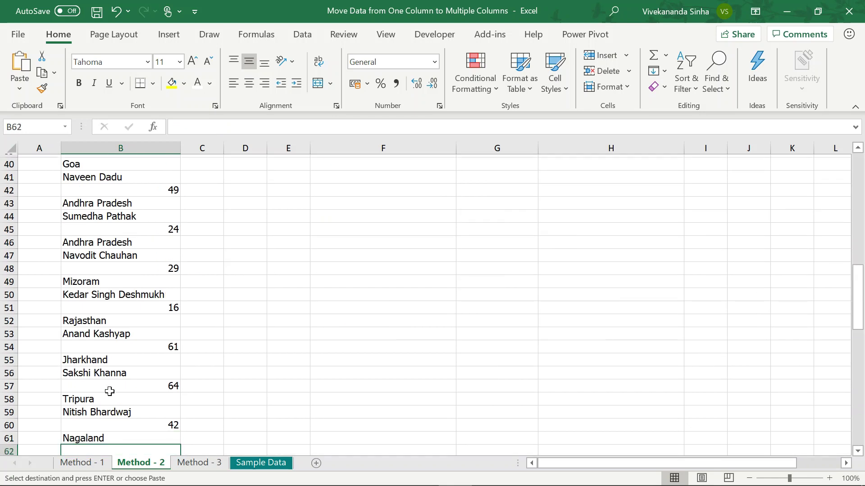
key("Down")
key("Up")
key("ctrl+v")
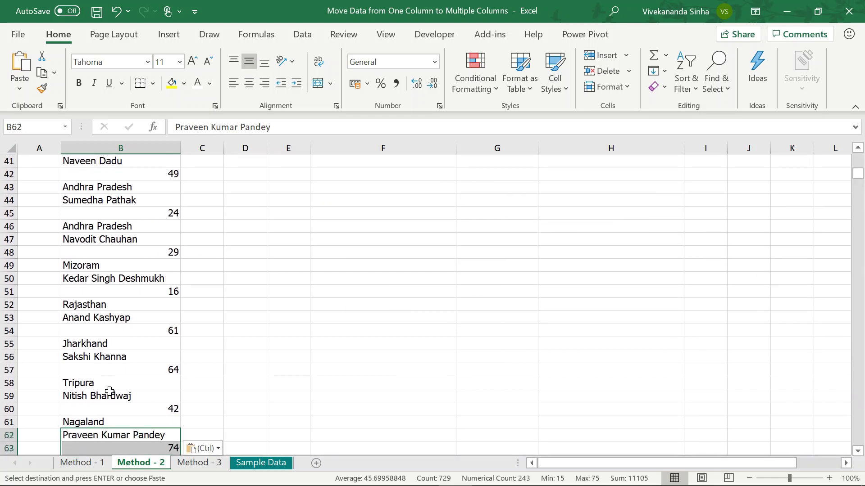
scroll(122, 368, "up", 13)
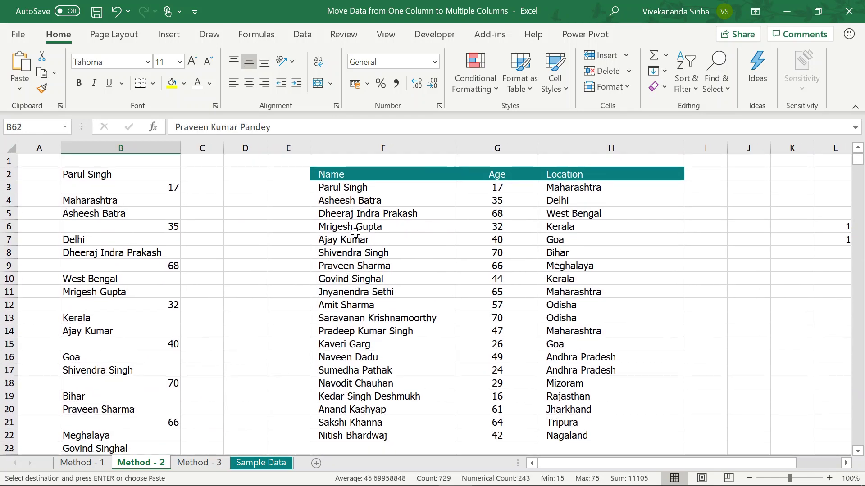
left_click(378, 184)
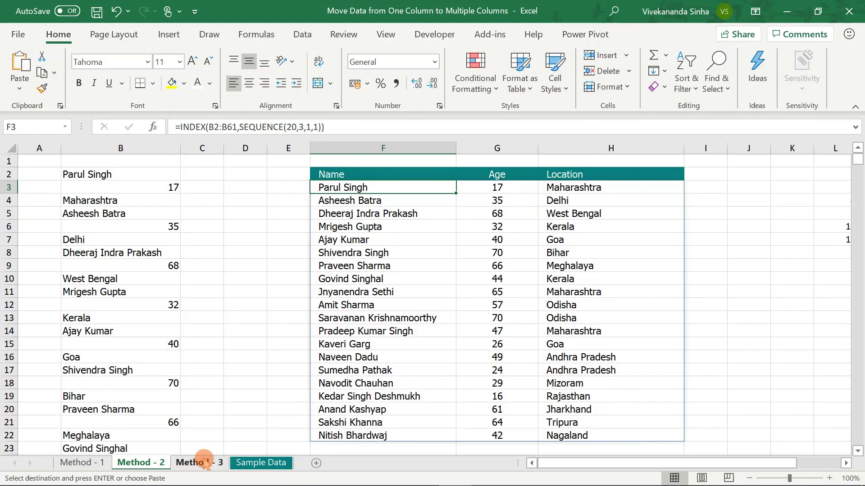
Step: Convert the Method - 3 column B list (B2:B61) into Table1 without headers, adding a Column1 header
left_click(204, 461)
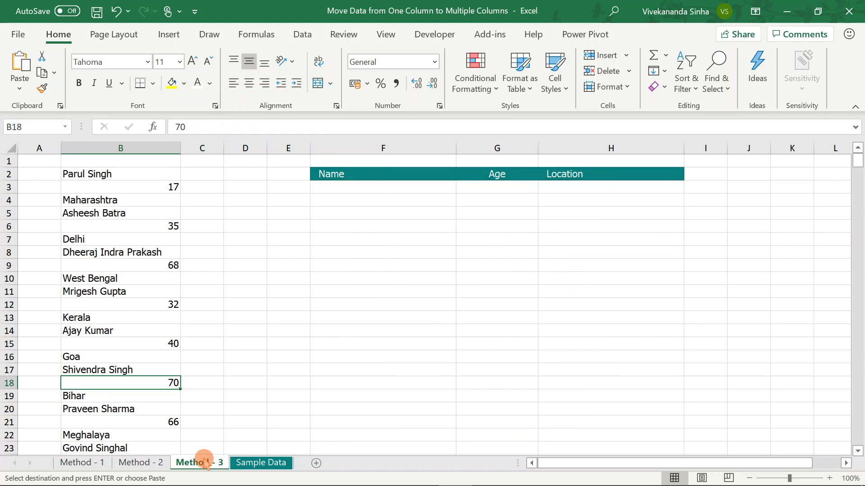
left_click(122, 174)
key("ctrl+t")
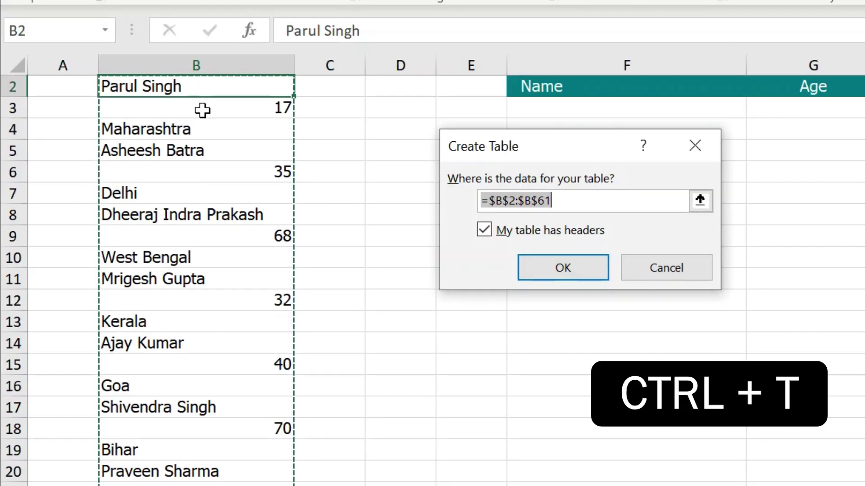
left_click(328, 250)
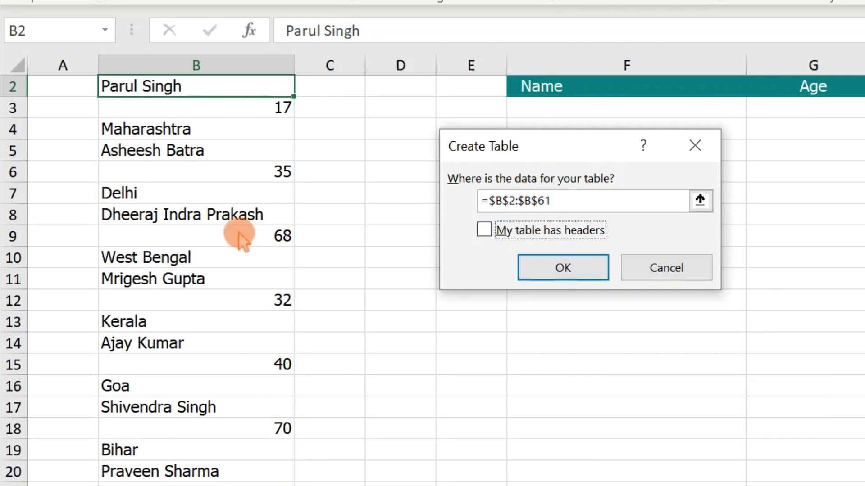
left_click(563, 266)
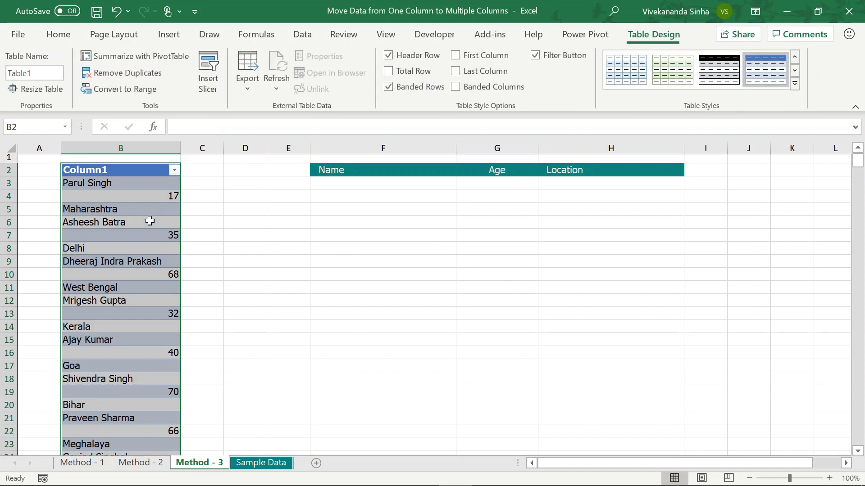
left_click(357, 186)
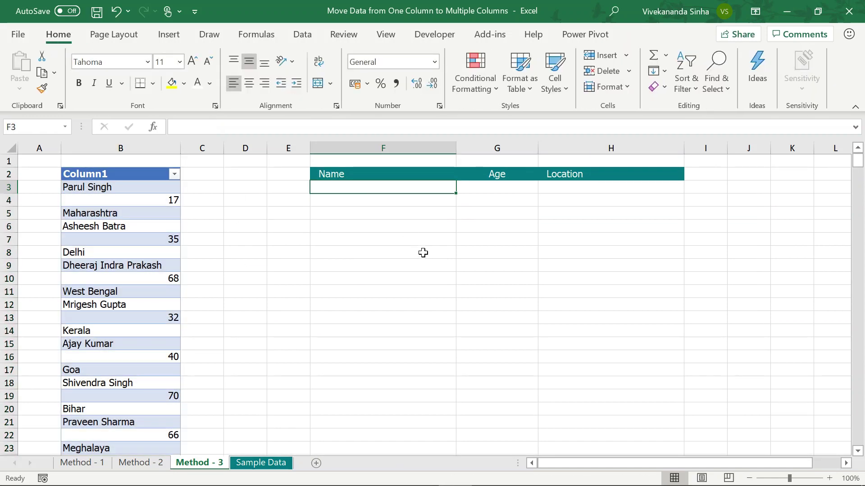
Step: Start the F3 formula with INDEX pointing at the whole Table1[Column1] column
type("=index")
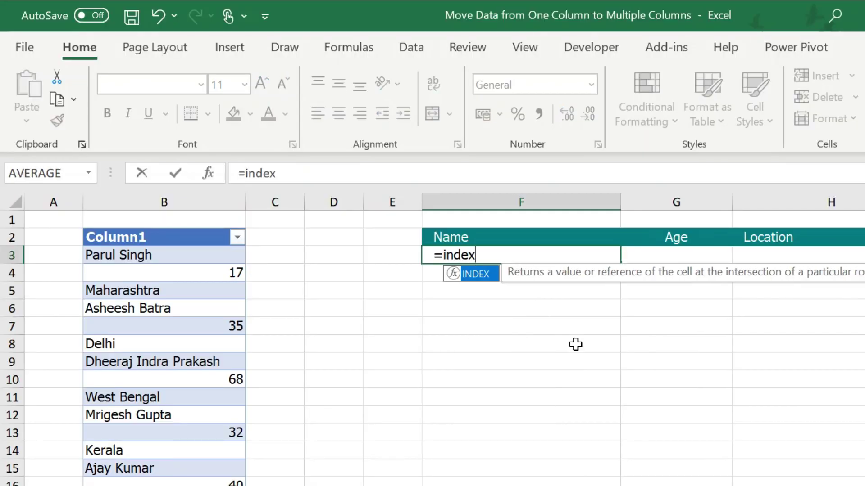
key("Tab")
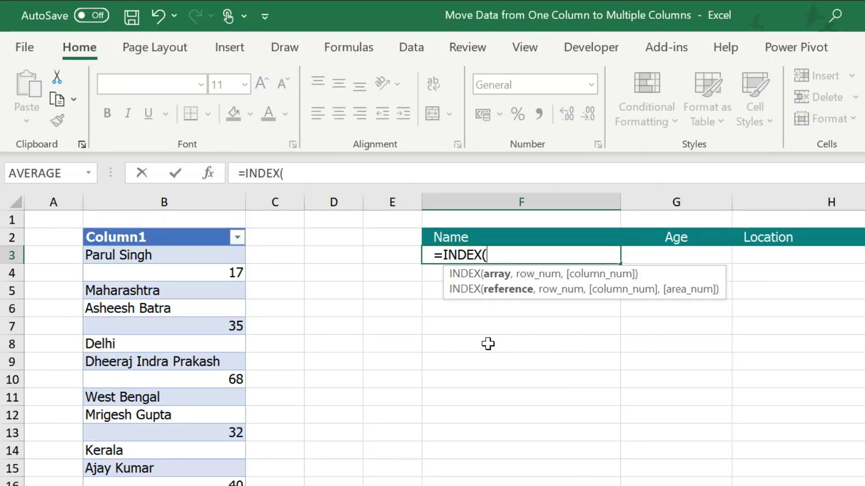
left_click(194, 255)
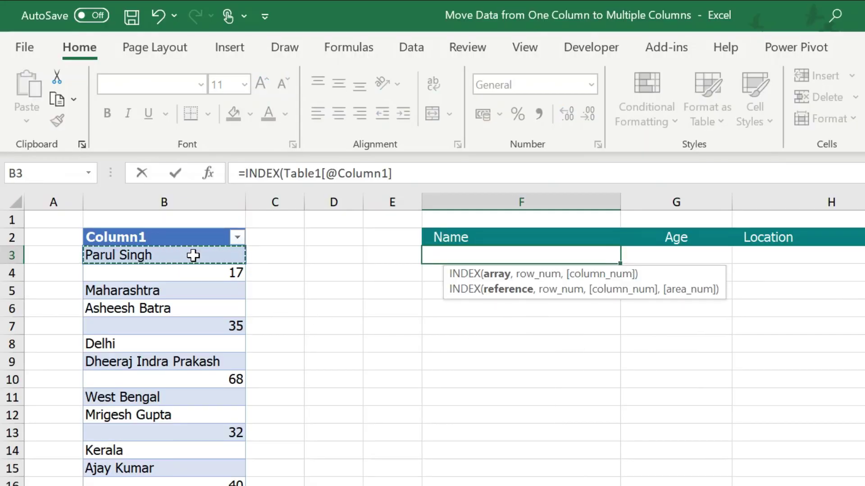
key("ctrl+shift+Down")
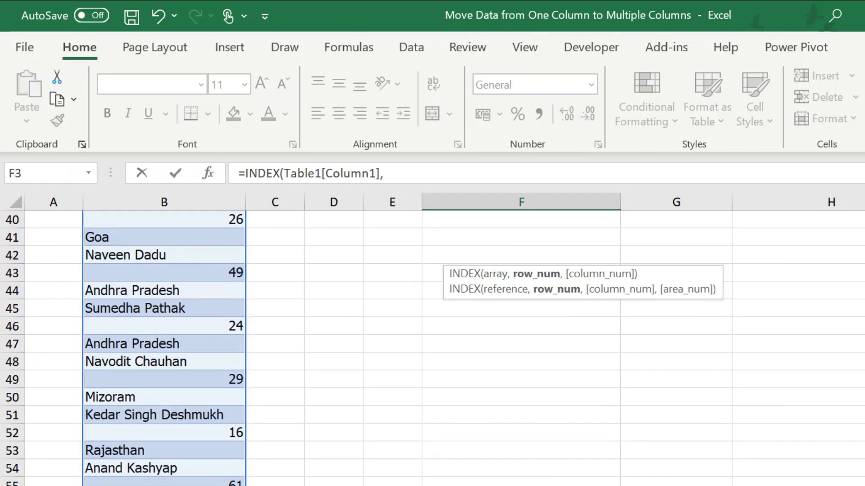
type(",")
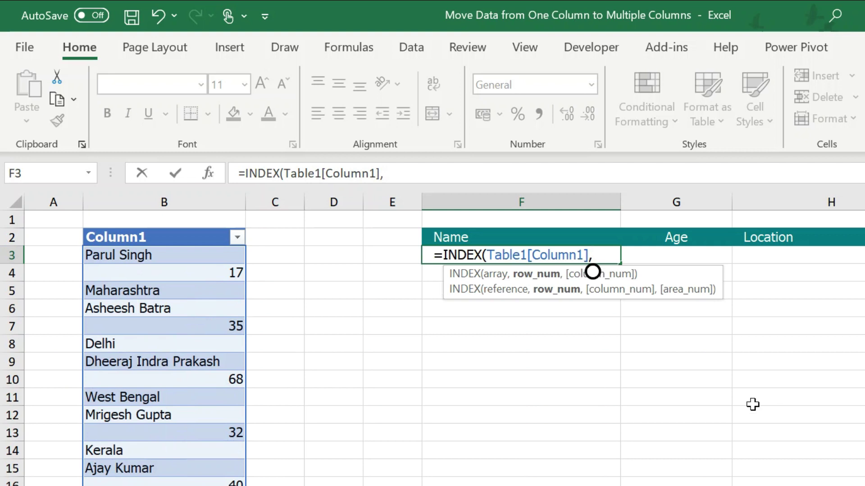
Step: Finish it with SEQUENCE(ROWS(Table1[Column1])/3,3,1,1) so all 20 records spill into Name/Age/Location
type("seq")
key("Tab")
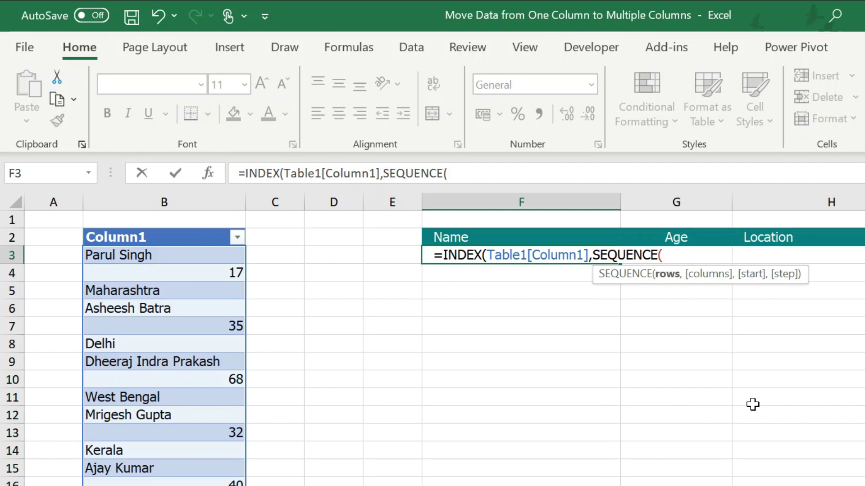
type("rows")
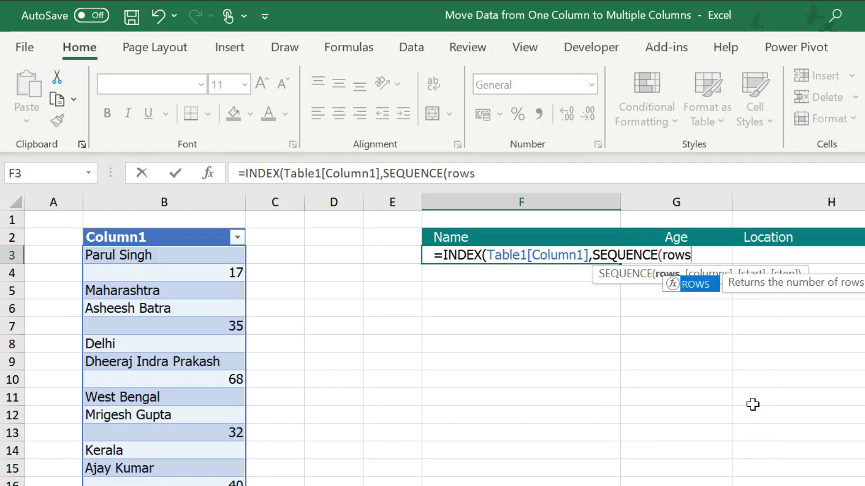
type("(")
left_click(191, 256)
key("ctrl+shift+Down")
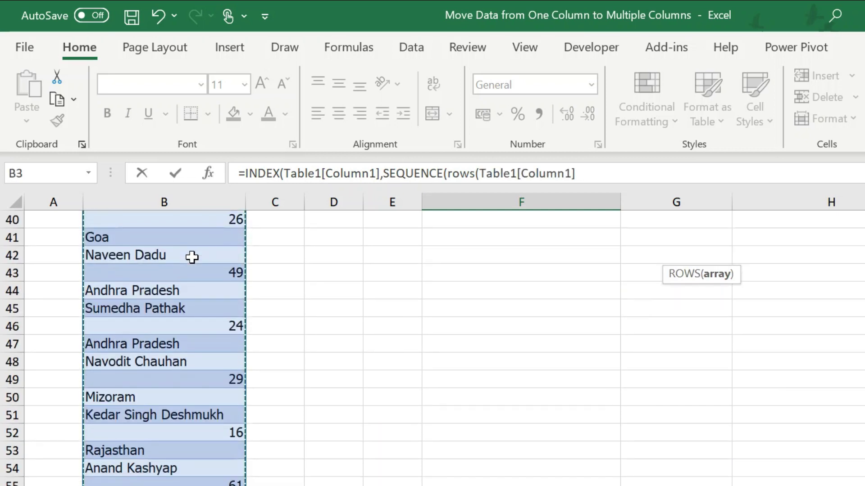
scroll(432, 347, "up", 13)
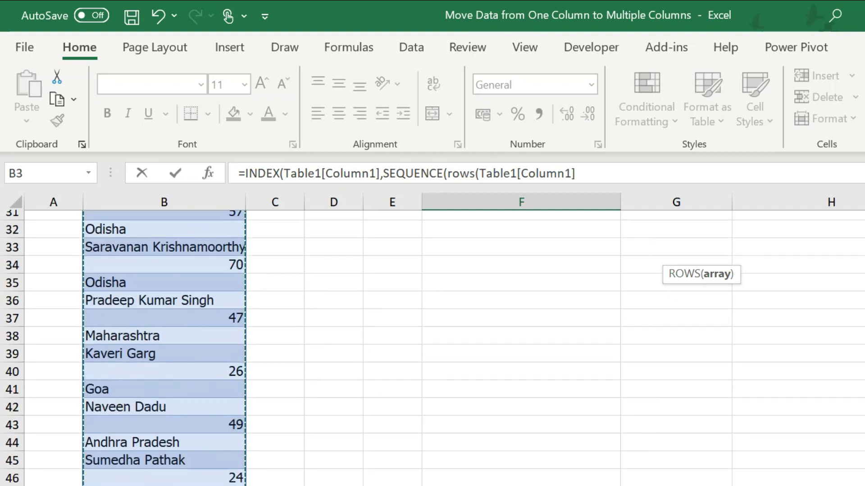
type(")")
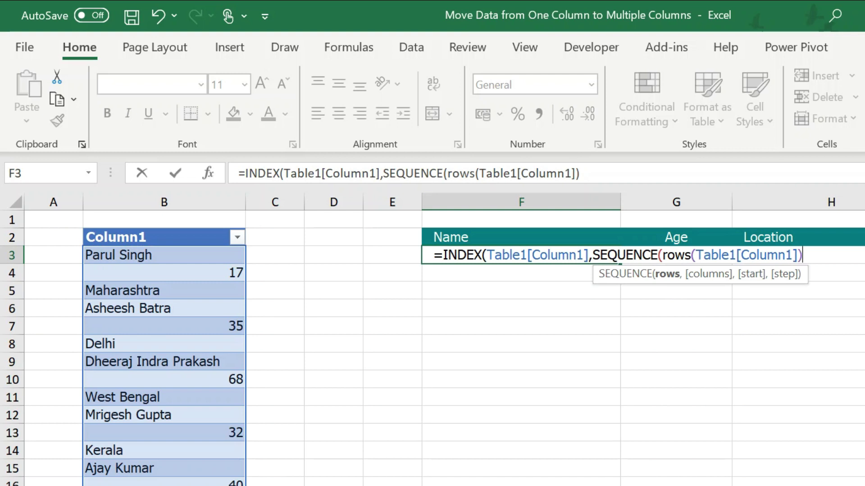
type("/3")
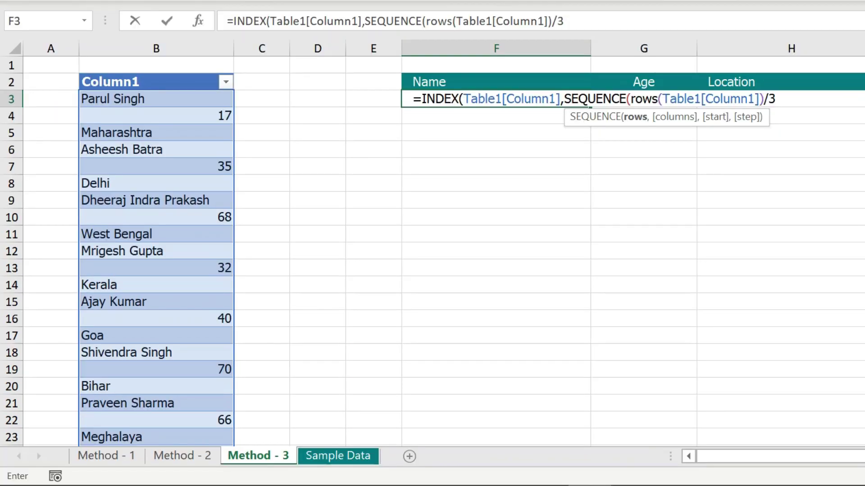
type(",")
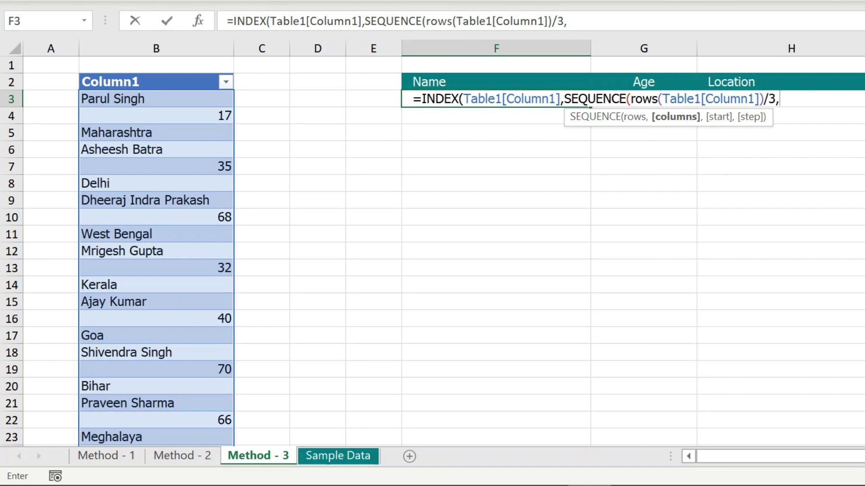
type("3,1,1")
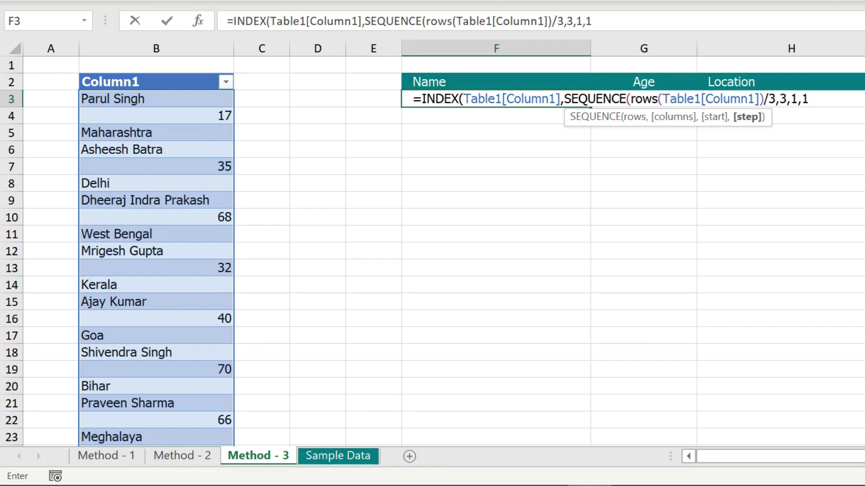
type(")")
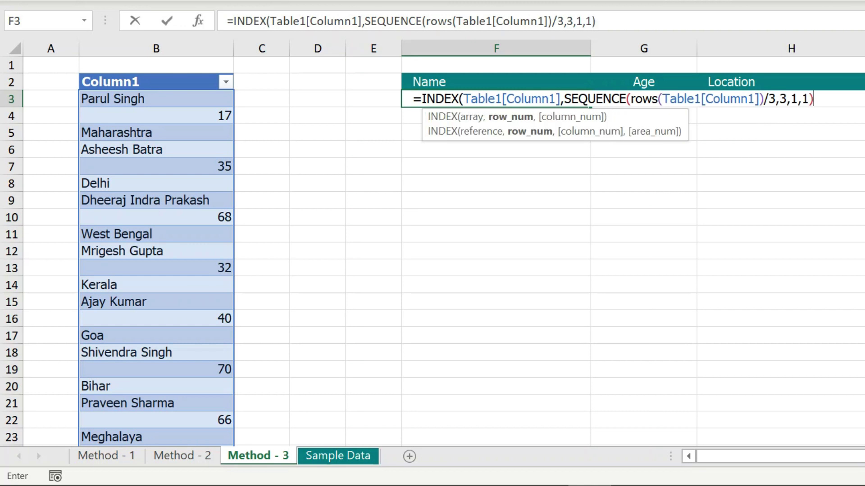
type(")")
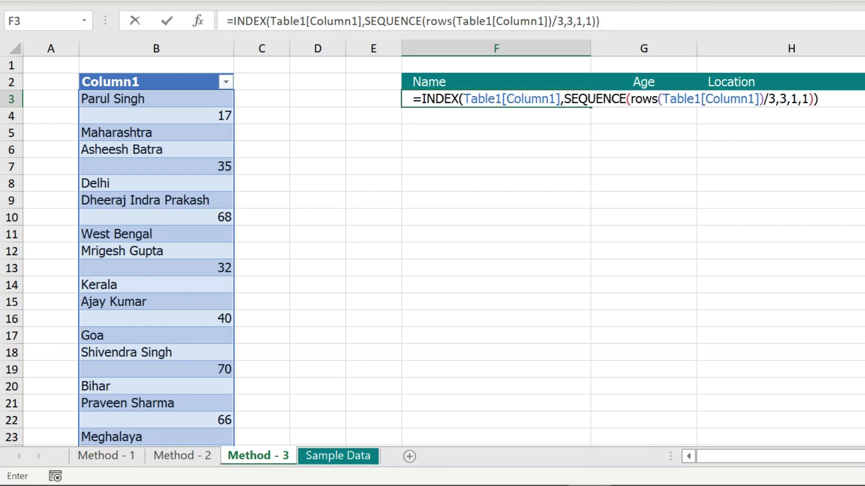
key("Return")
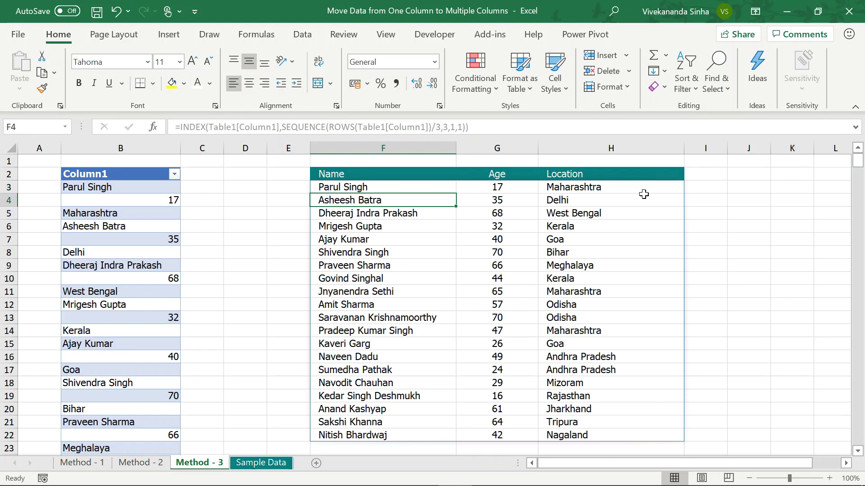
Step: Open a second window of the workbook and arrange both windows vertically side by side
left_click(140, 175)
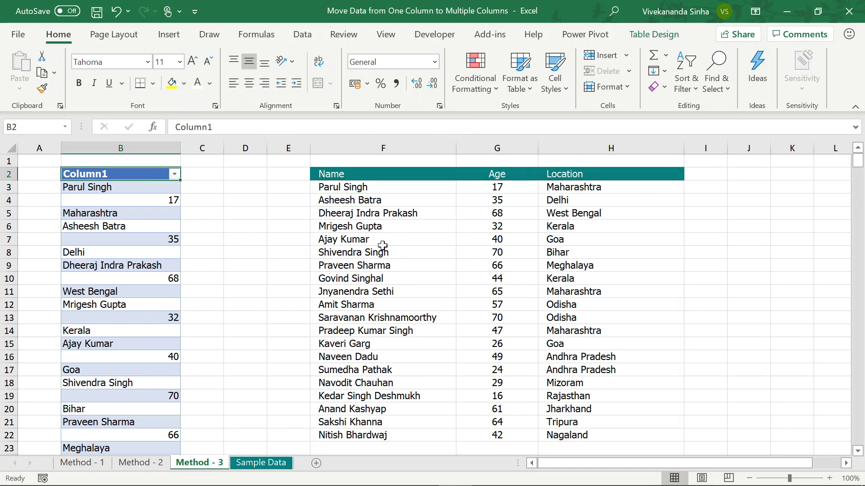
left_click(385, 34)
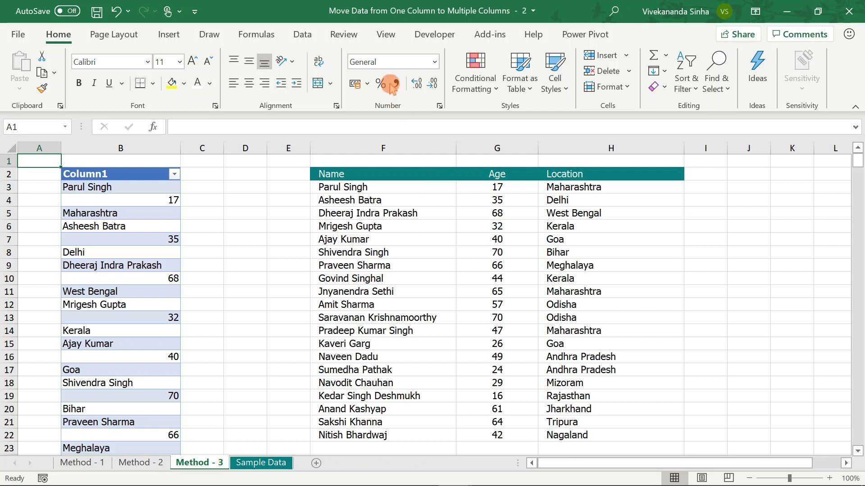
left_click(386, 34)
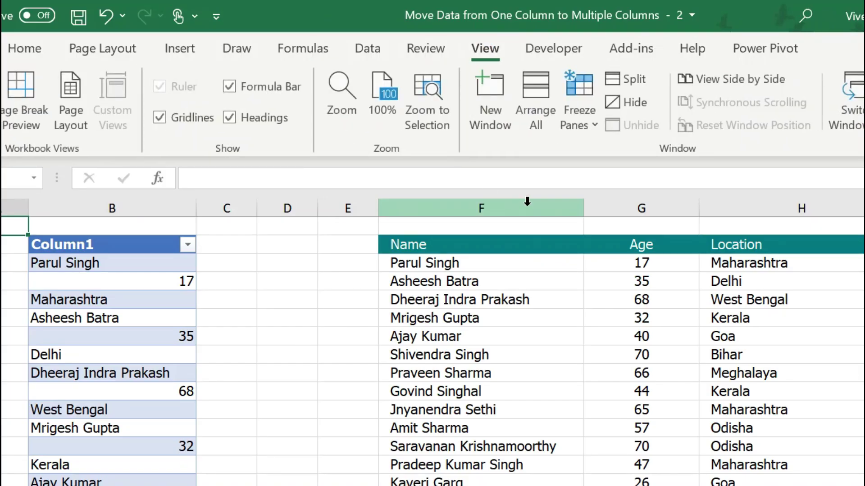
left_click(542, 96)
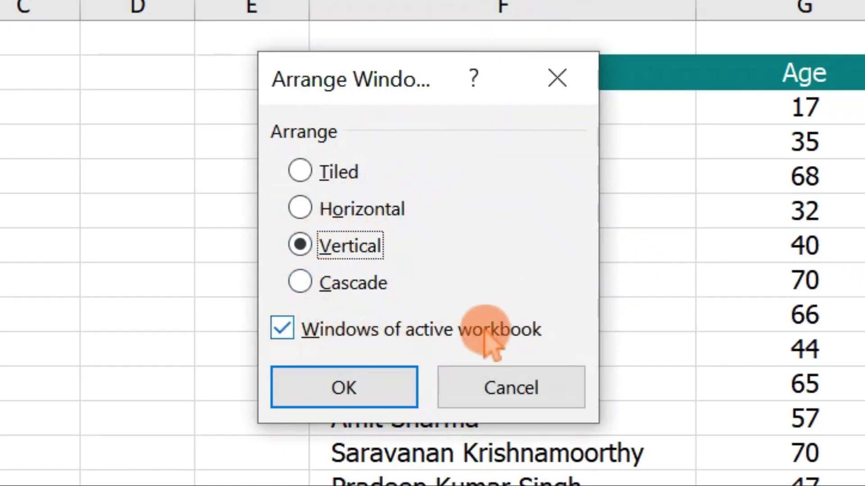
left_click(366, 388)
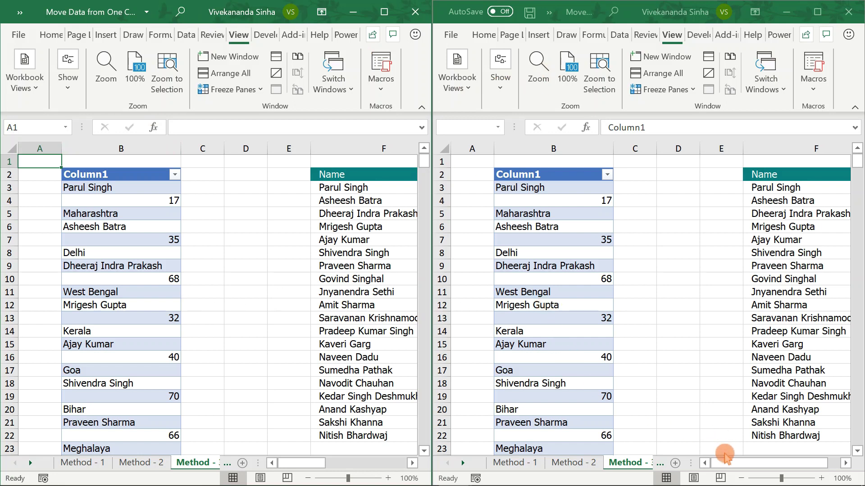
left_click_drag(733, 461, 782, 462)
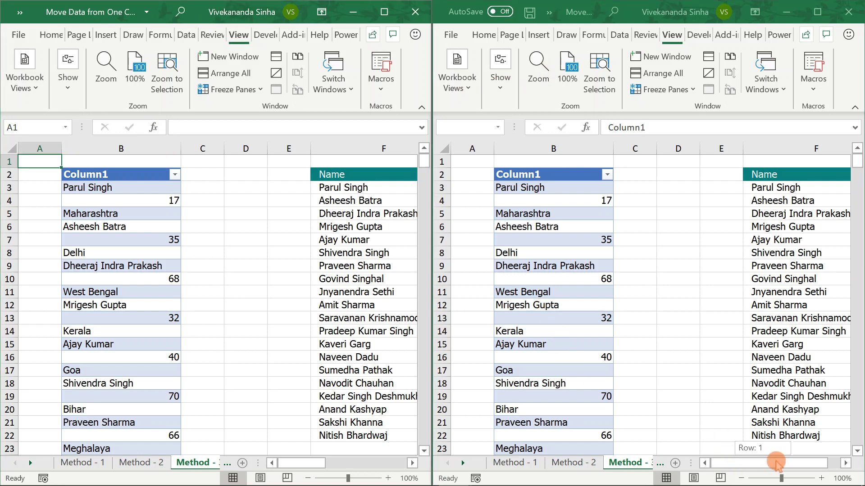
scroll(716, 372, "down", 3)
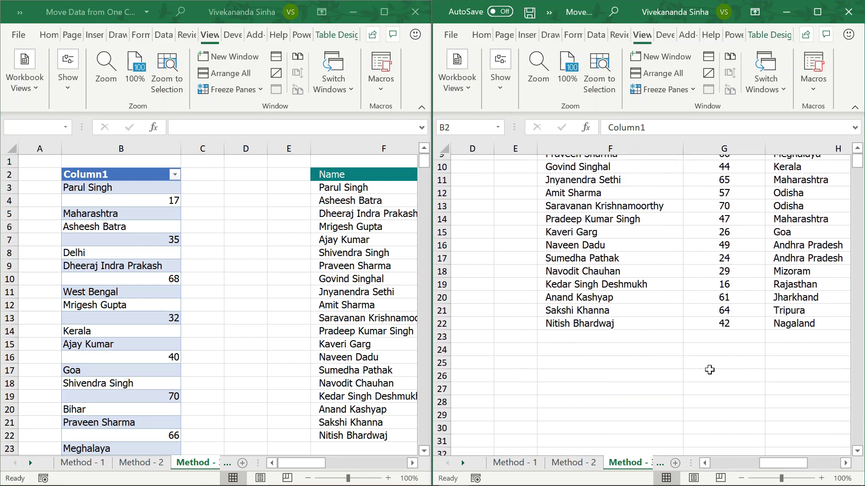
scroll(709, 369, "down", 1)
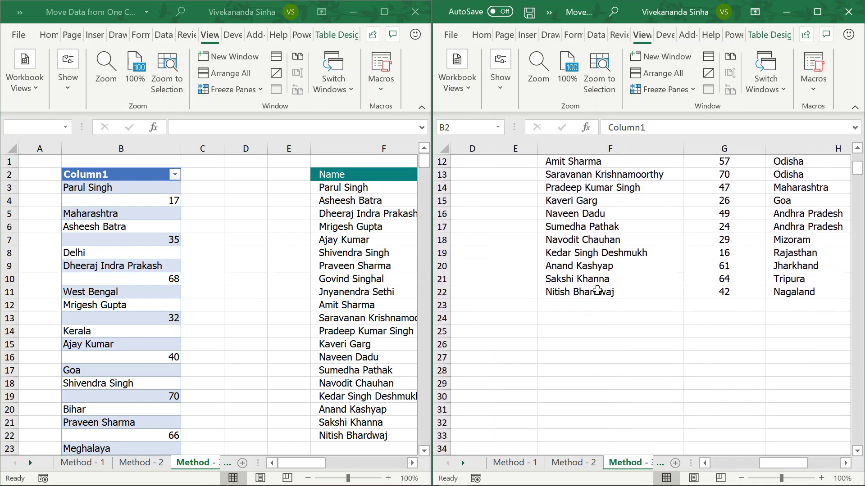
left_click(598, 291)
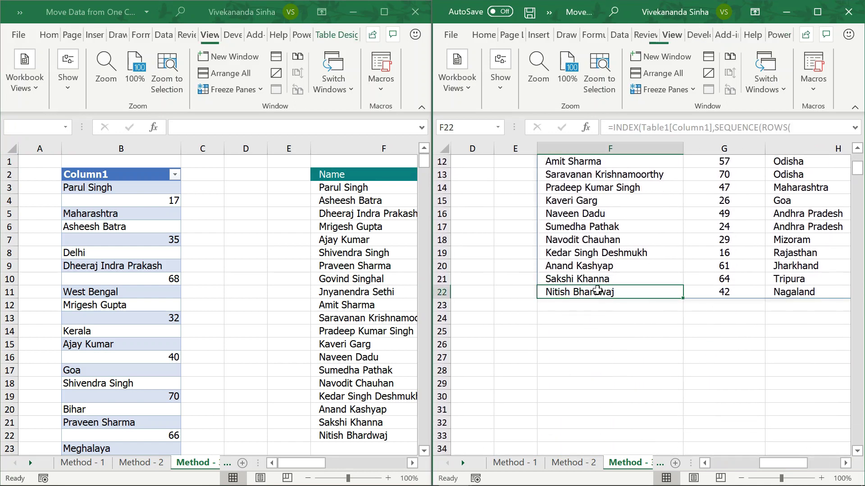
left_click(288, 315)
scroll(260, 314, "down", 2)
scroll(260, 313, "down", 3)
scroll(260, 314, "down", 3)
scroll(260, 314, "down", 4)
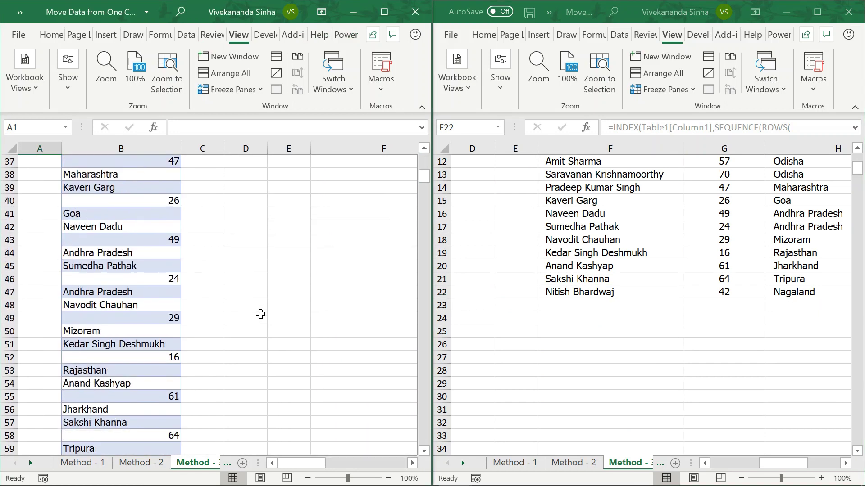
scroll(261, 314, "down", 3)
scroll(261, 314, "down", 2)
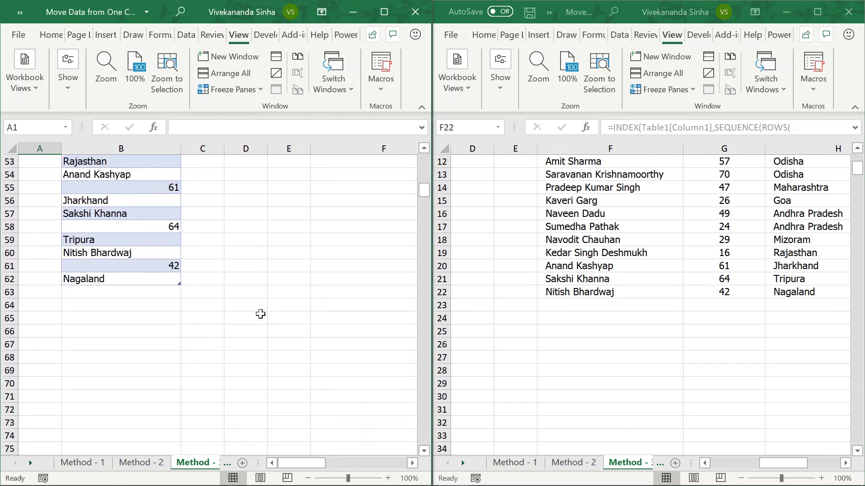
left_click(30, 461)
left_click(126, 463)
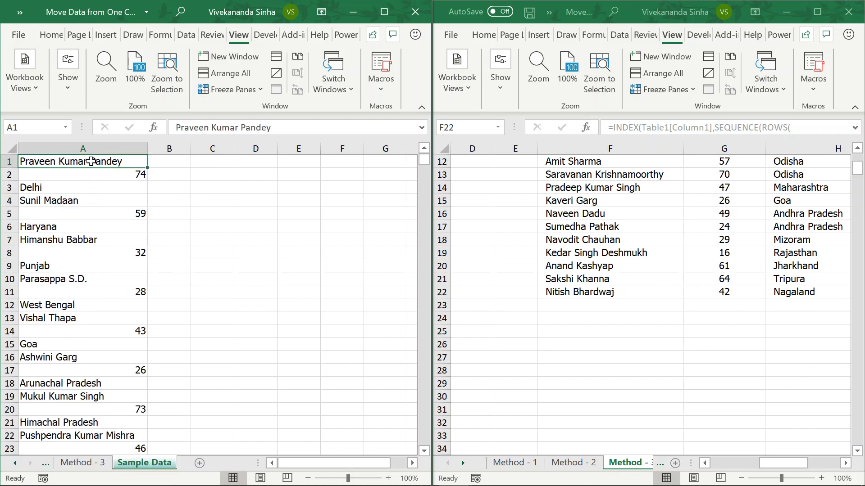
Step: Paste the Sample Data records into B63 so Table1 and the spilled table grow, then maximise the window
key("ctrl+shift+Down")
key("ctrl+c")
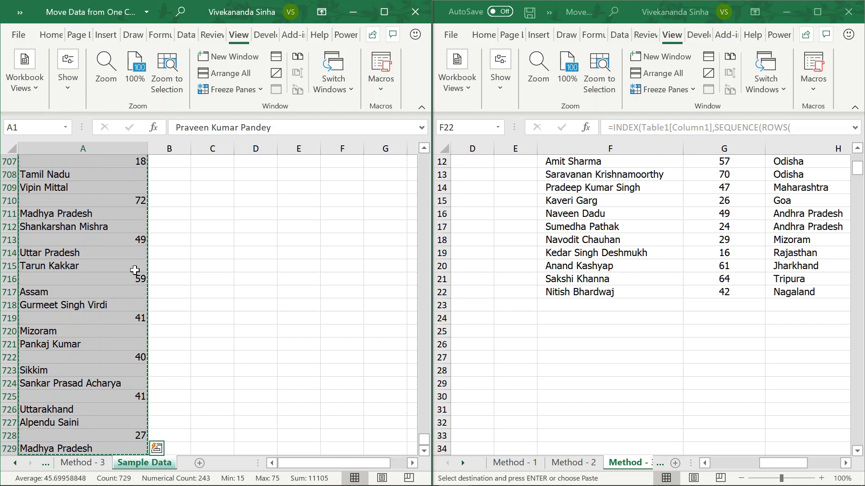
left_click(96, 464)
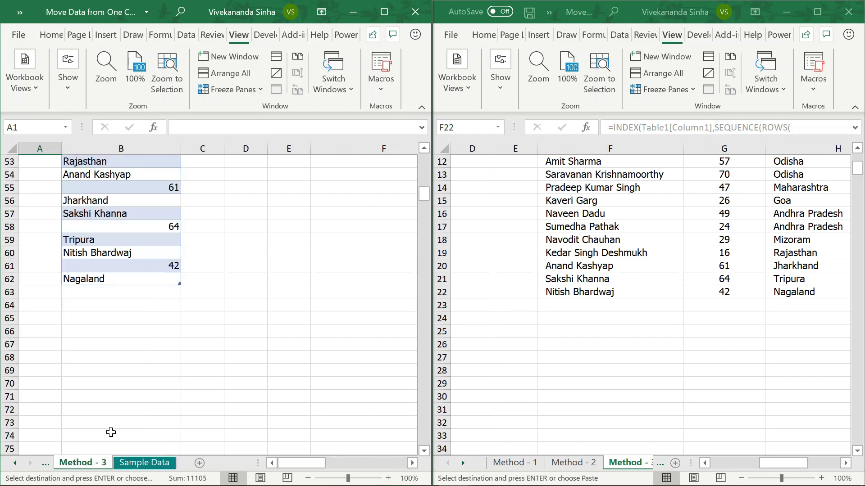
left_click(89, 292)
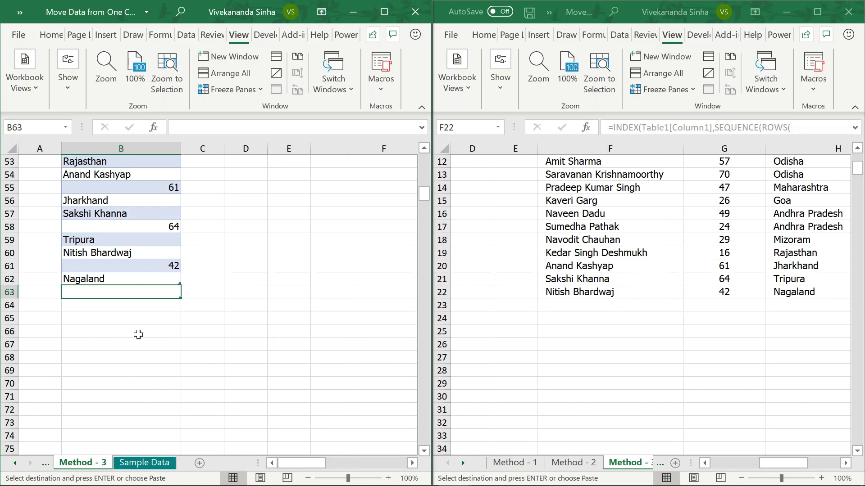
key("ctrl+v")
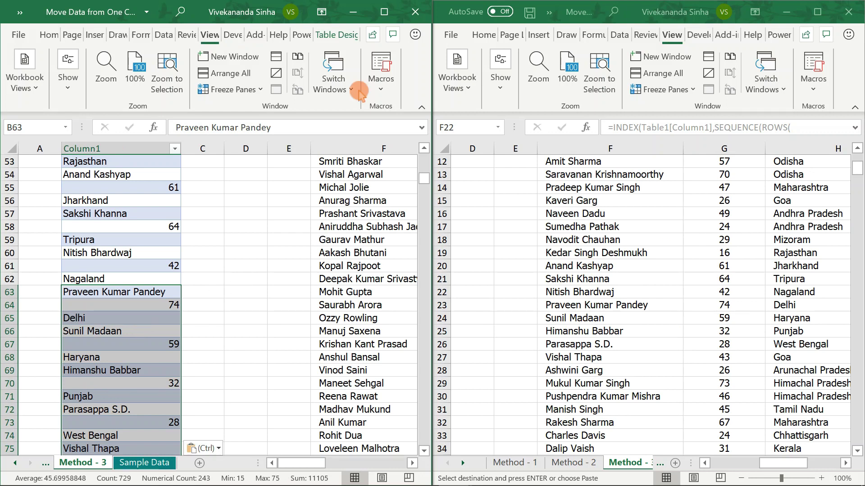
left_click(383, 12)
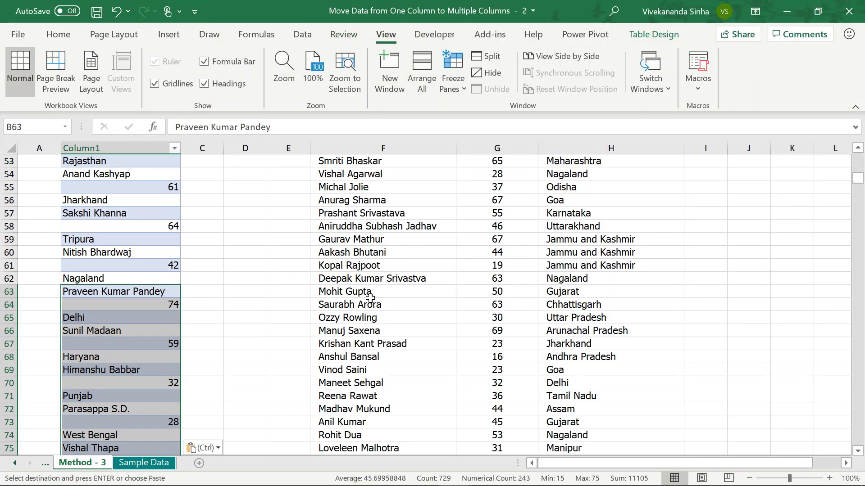
scroll(370, 297, "up", 11)
scroll(381, 252, "up", 6)
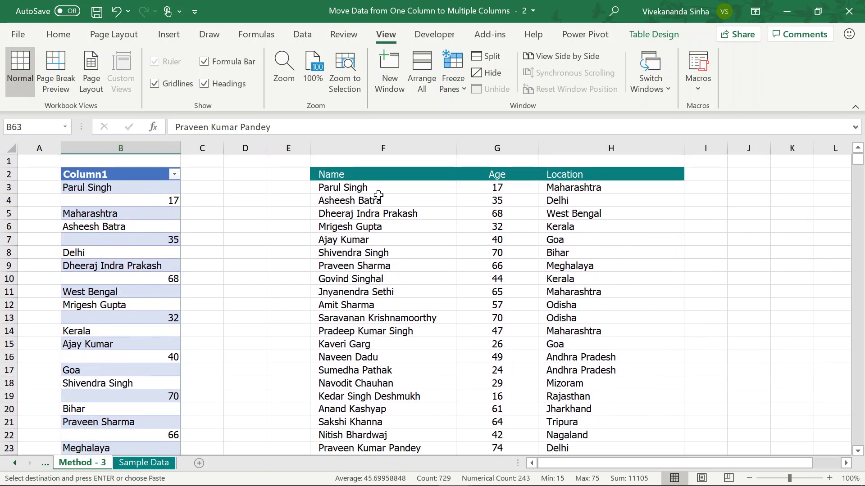
left_click(374, 186)
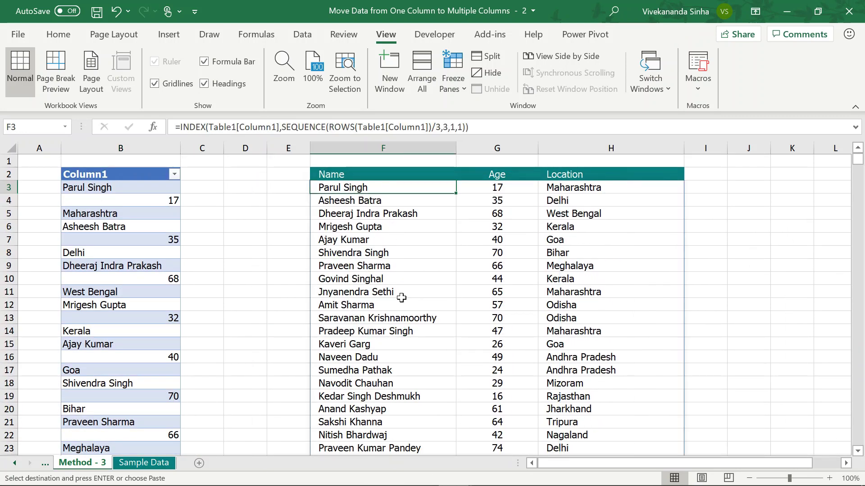
scroll(401, 298, "down", 4)
scroll(401, 298, "down", 4)
scroll(402, 297, "down", 1)
scroll(401, 297, "down", 3)
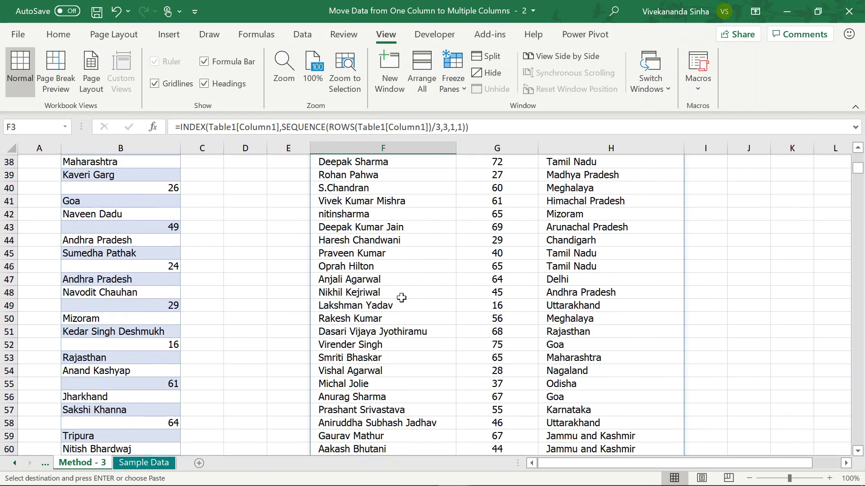
scroll(401, 298, "down", 4)
scroll(402, 298, "down", 2)
scroll(401, 297, "down", 5)
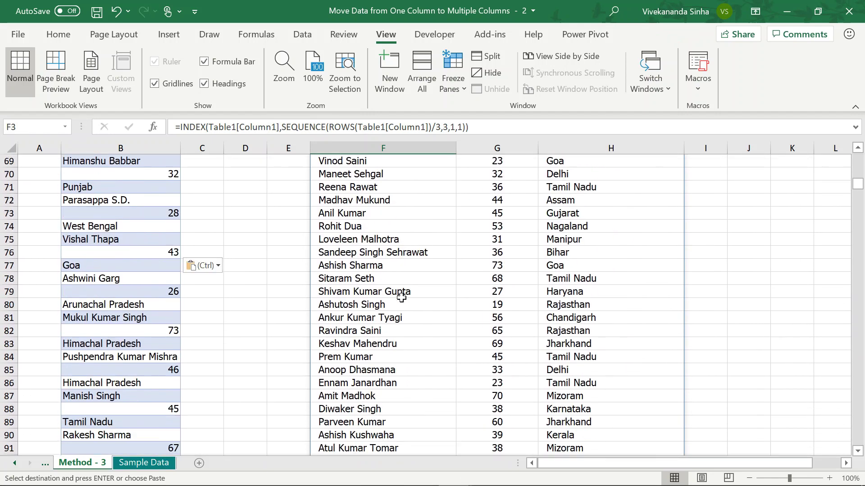
scroll(402, 298, "down", 5)
scroll(401, 297, "down", 3)
scroll(401, 298, "down", 4)
scroll(401, 298, "down", 2)
scroll(401, 298, "down", 5)
scroll(402, 298, "down", 4)
scroll(401, 298, "down", 4)
scroll(401, 298, "up", 7)
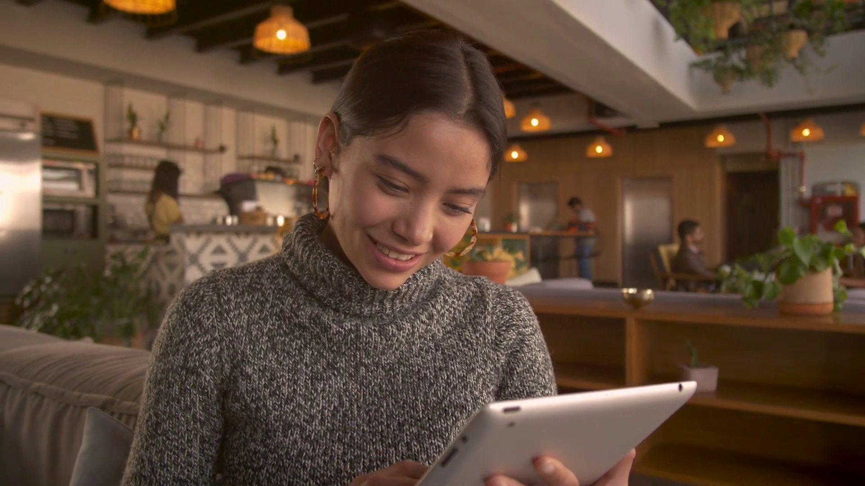